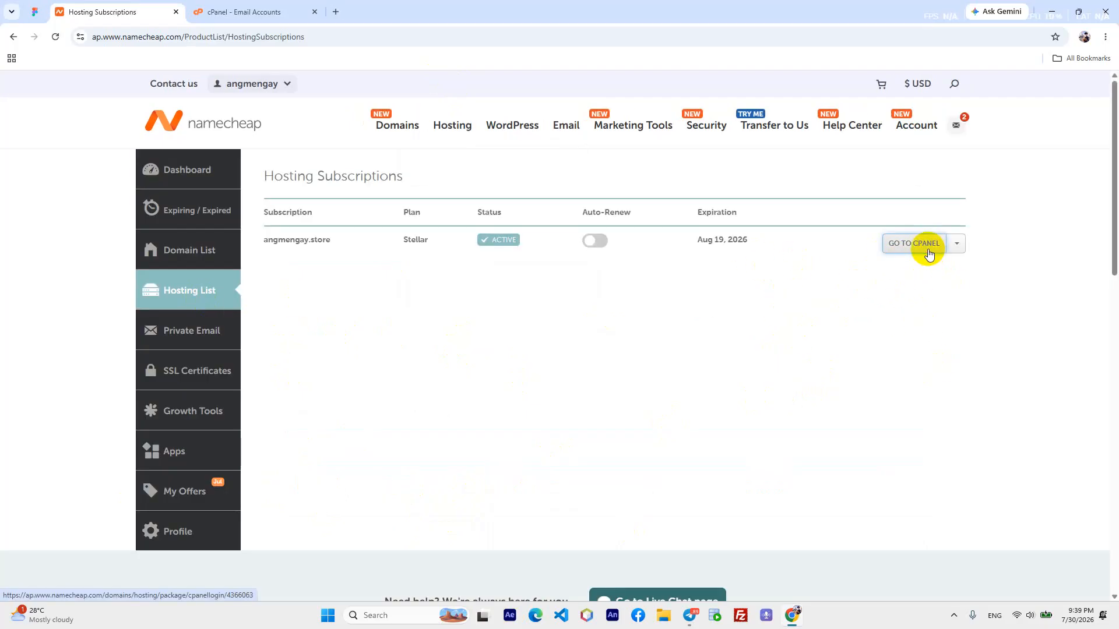
- Go to cPanel for the active Stellar hosting subscription from Namecheap's Hosting List
left_click(926, 251)
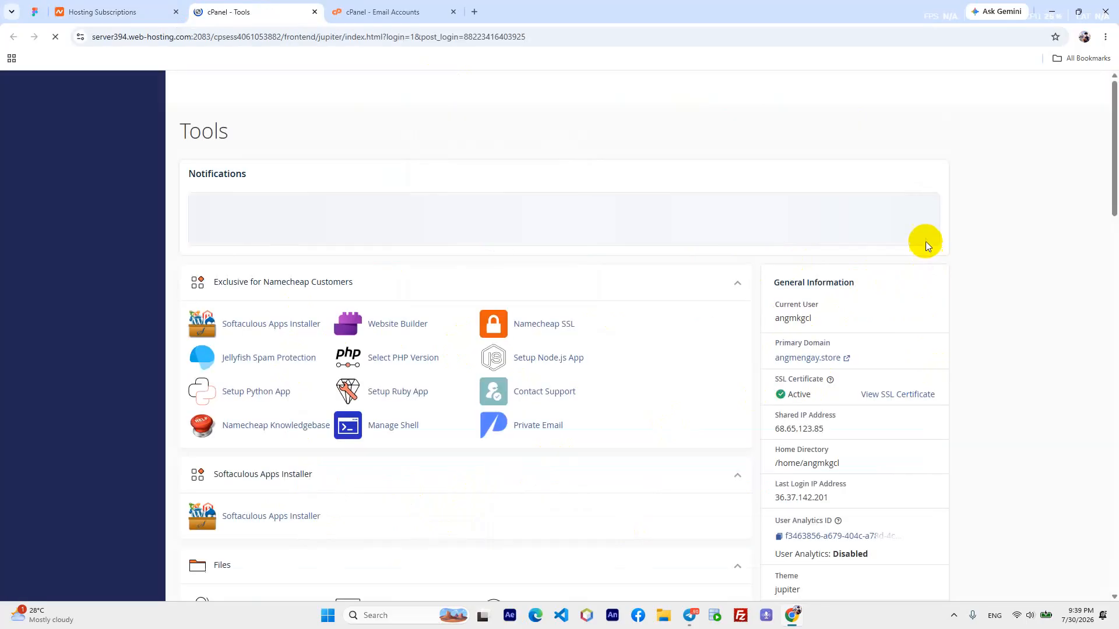
- Open cPanel's Email Accounts manager and start creating a new email account
scroll(345, 337, "down", 8)
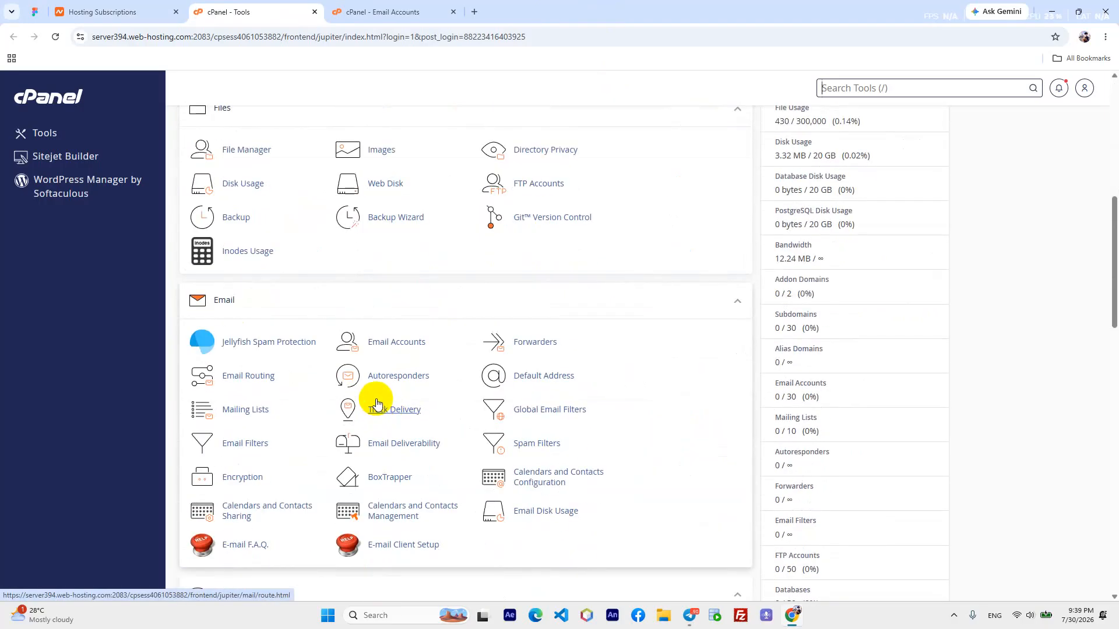
left_click(389, 344)
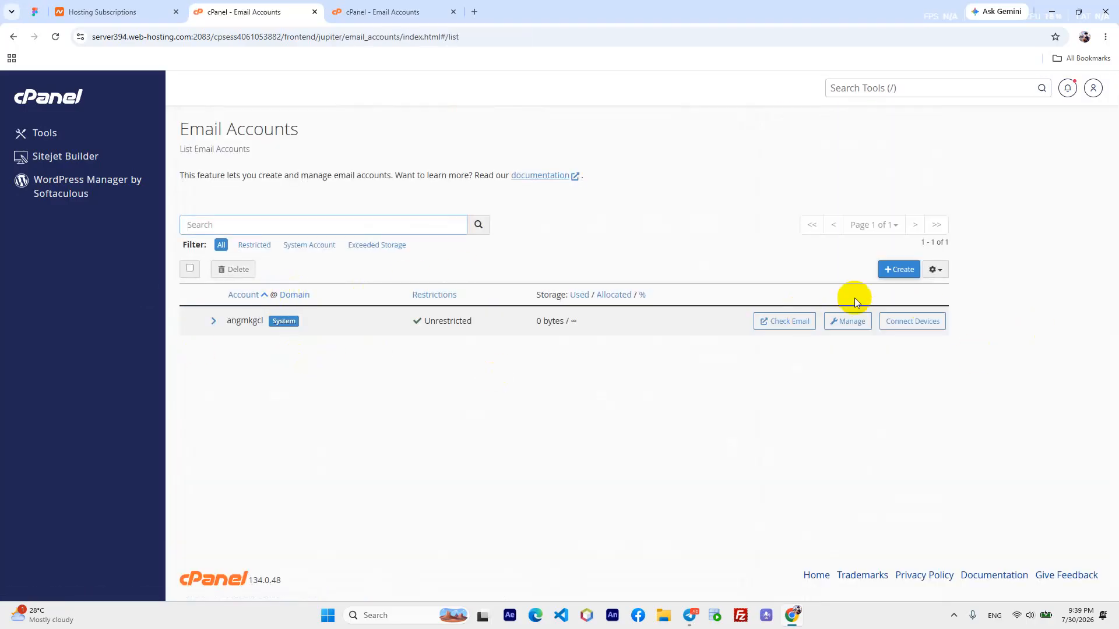
left_click(899, 270)
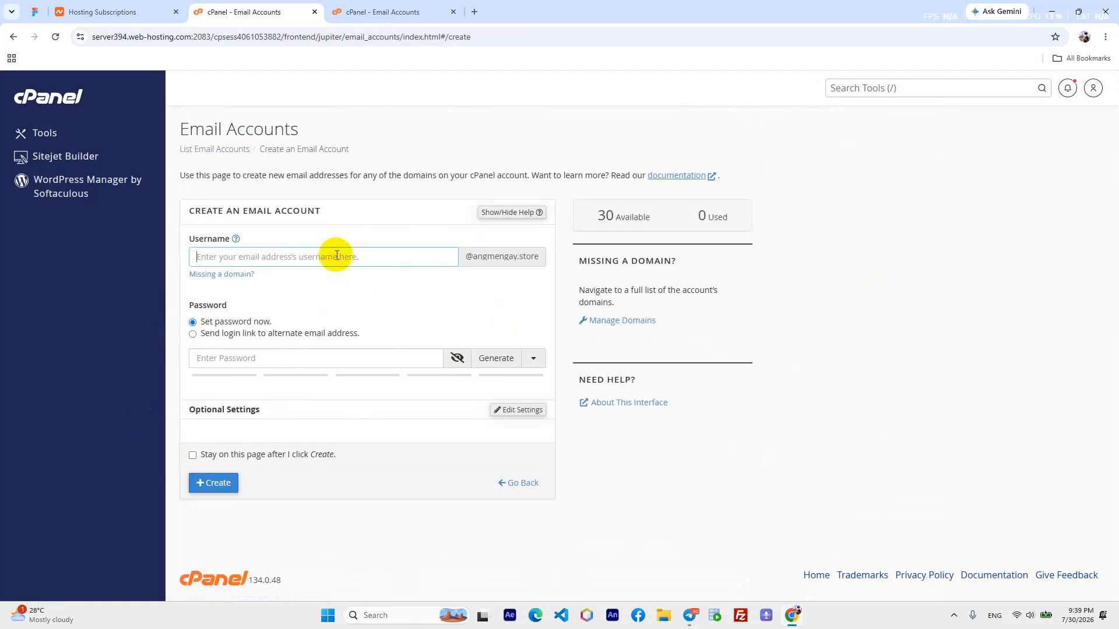
- Enter the mailbox username, generate a strong password and select it for copying
type("em")
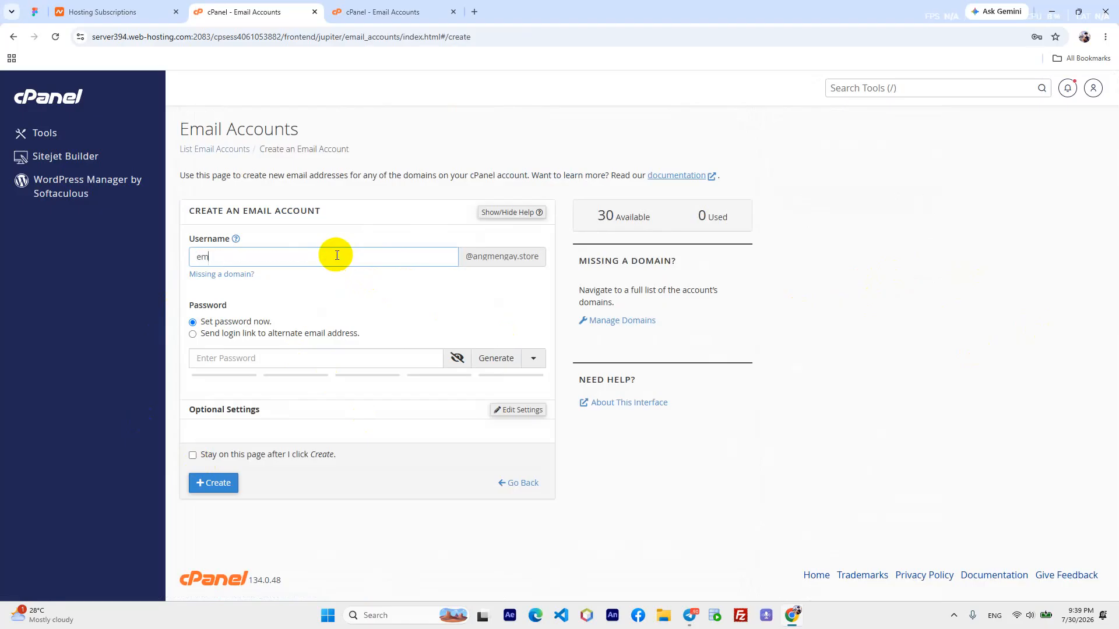
key("BackSpace")
key("BackSpace")
type("mengay160")
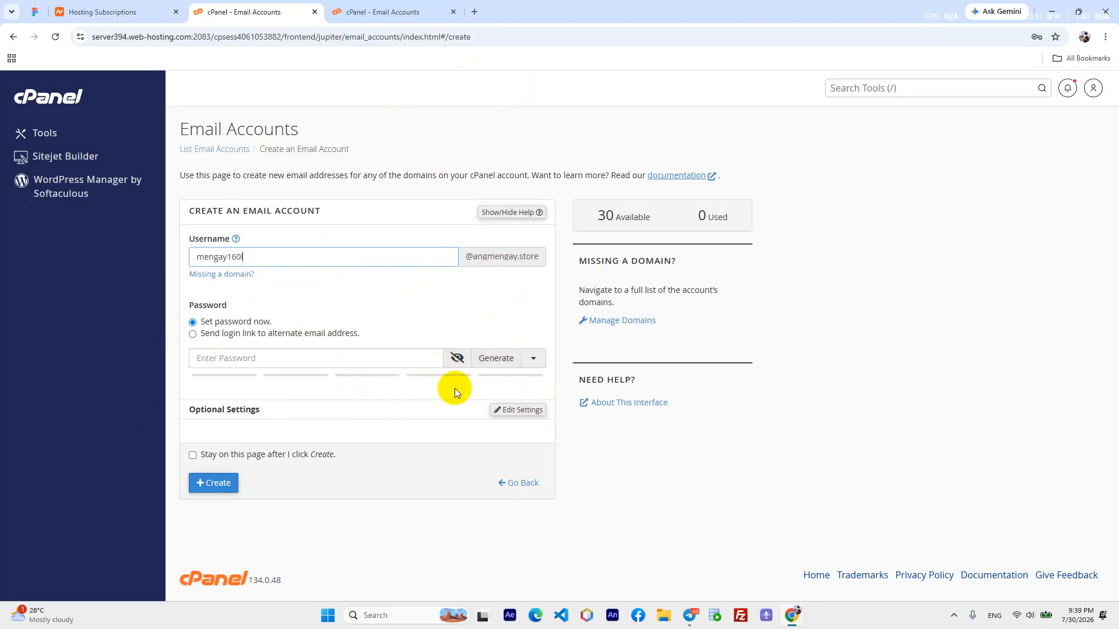
left_click(493, 357)
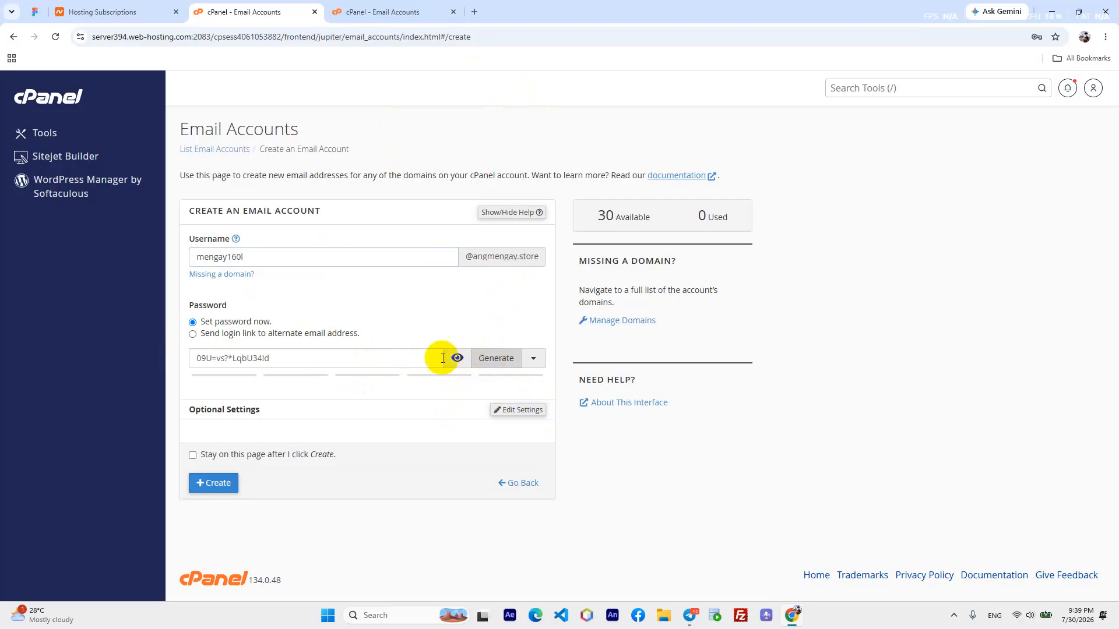
left_click_drag(288, 358, 117, 355)
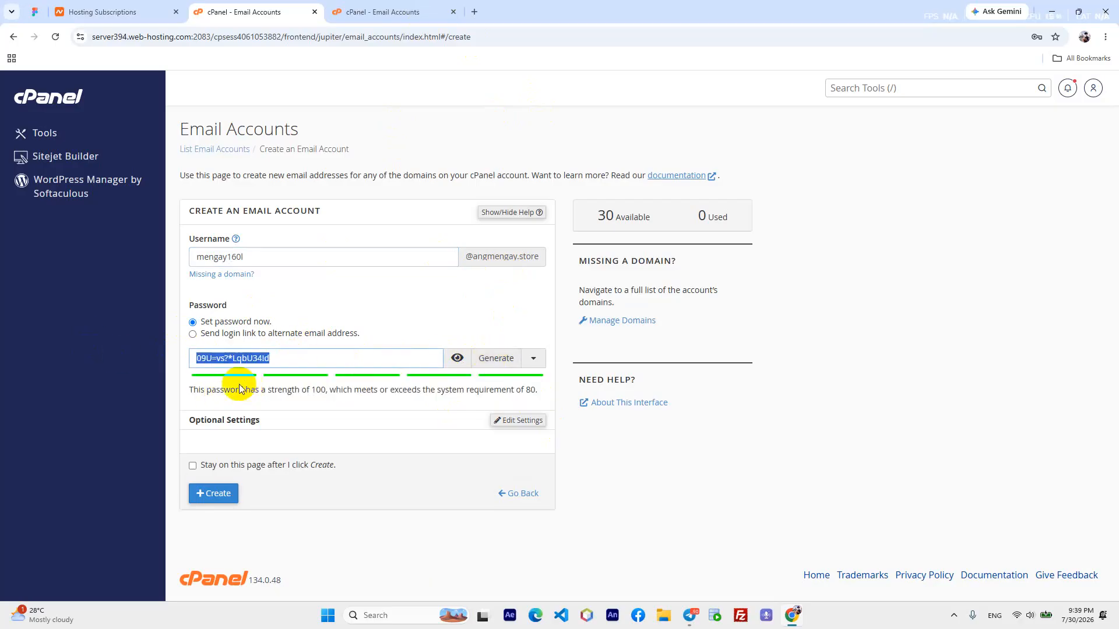
left_click(316, 619)
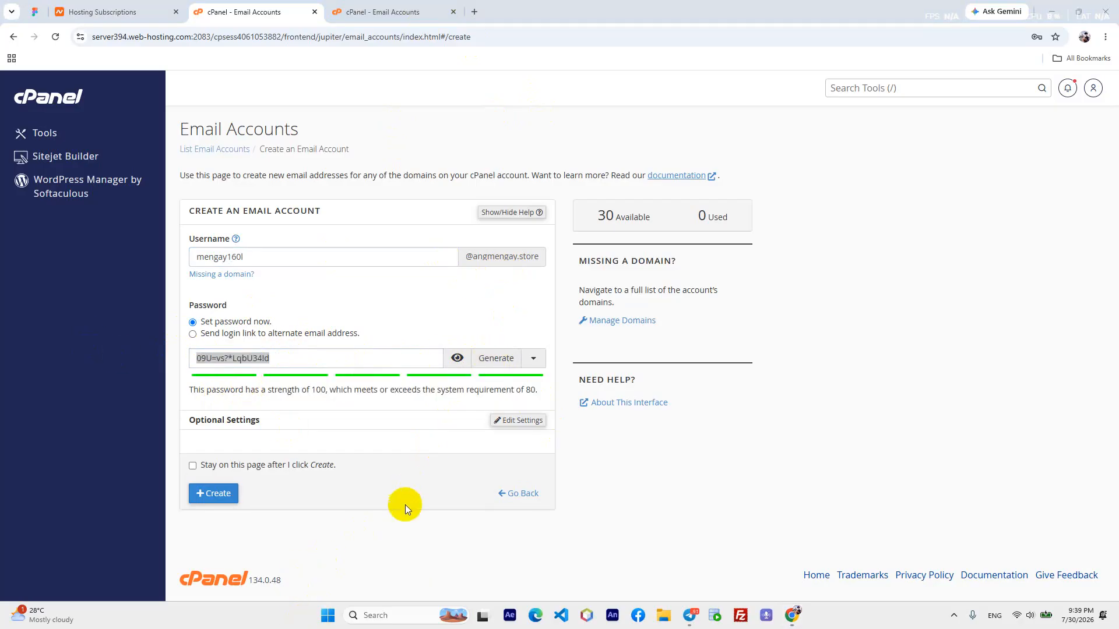
- Launch Notepad from the Start menu search, dismissing its path error
left_click(436, 109)
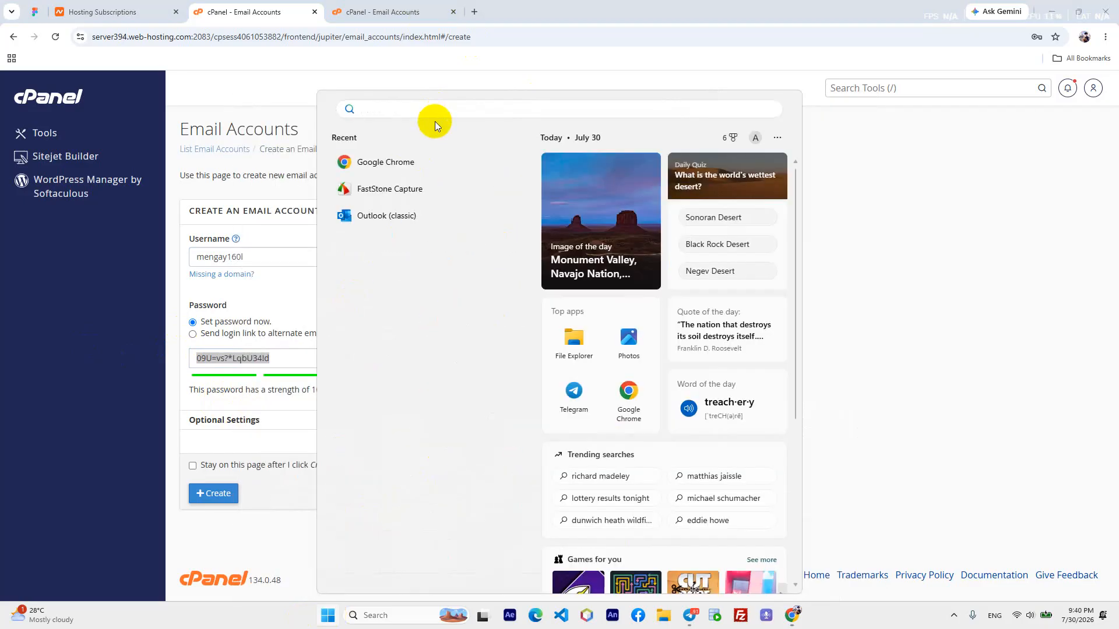
type("notepad")
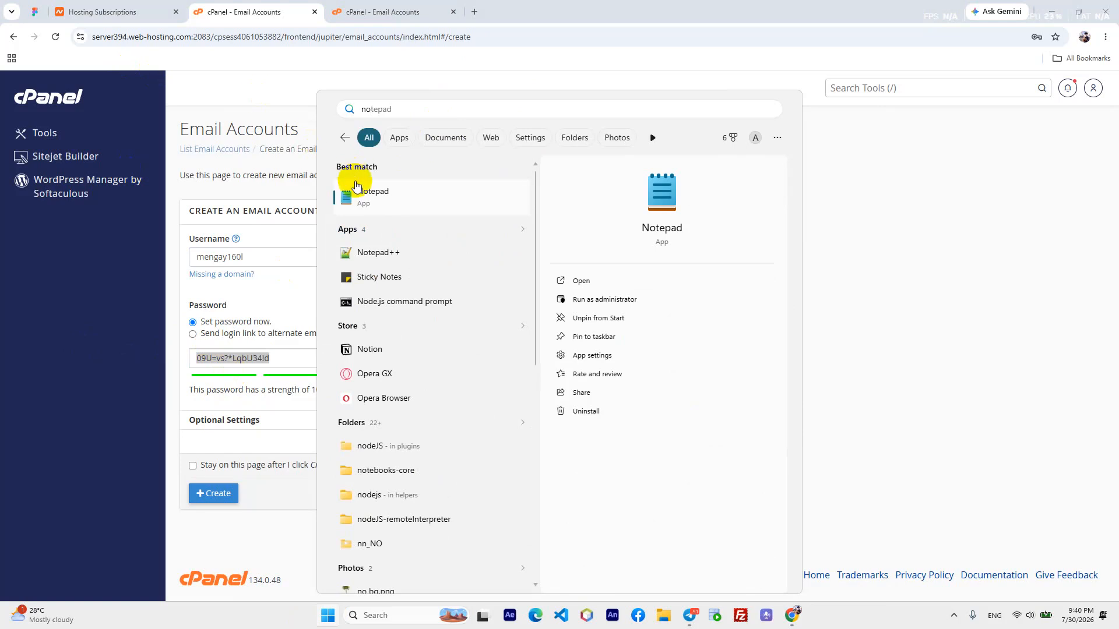
left_click(370, 194)
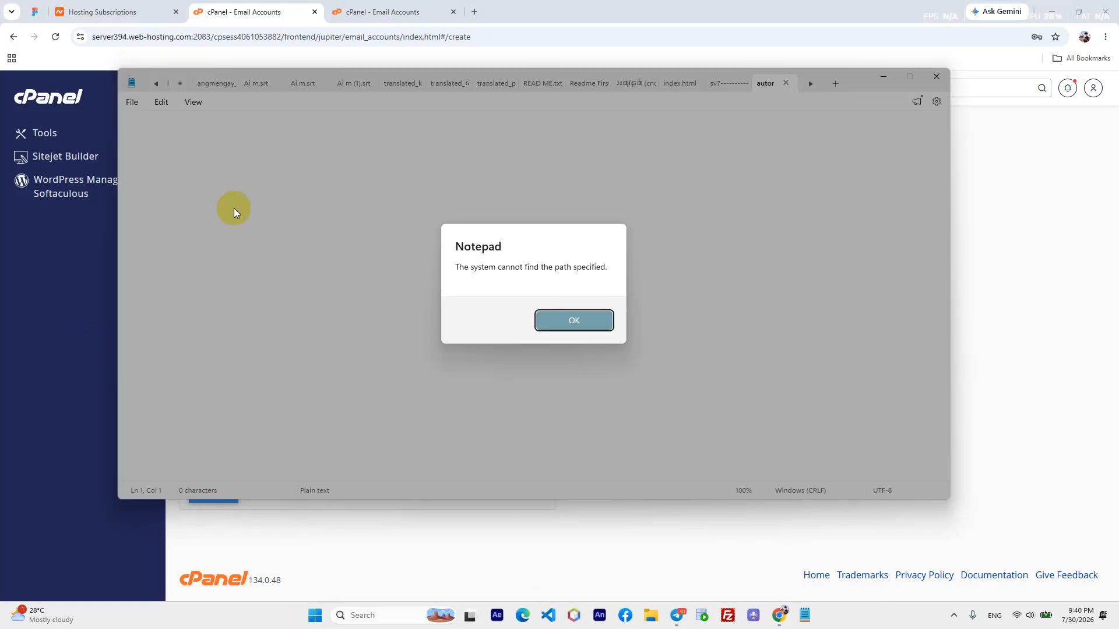
left_click(591, 328)
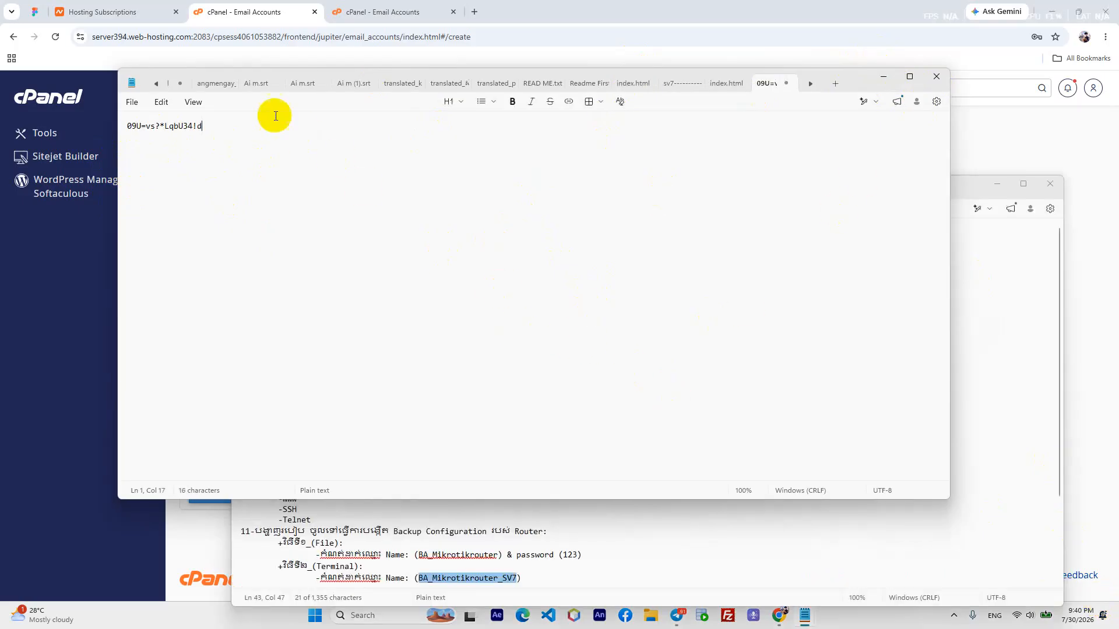
- Save the pasted password as a new text file in Downloads
left_click_drag(217, 143, 125, 145)
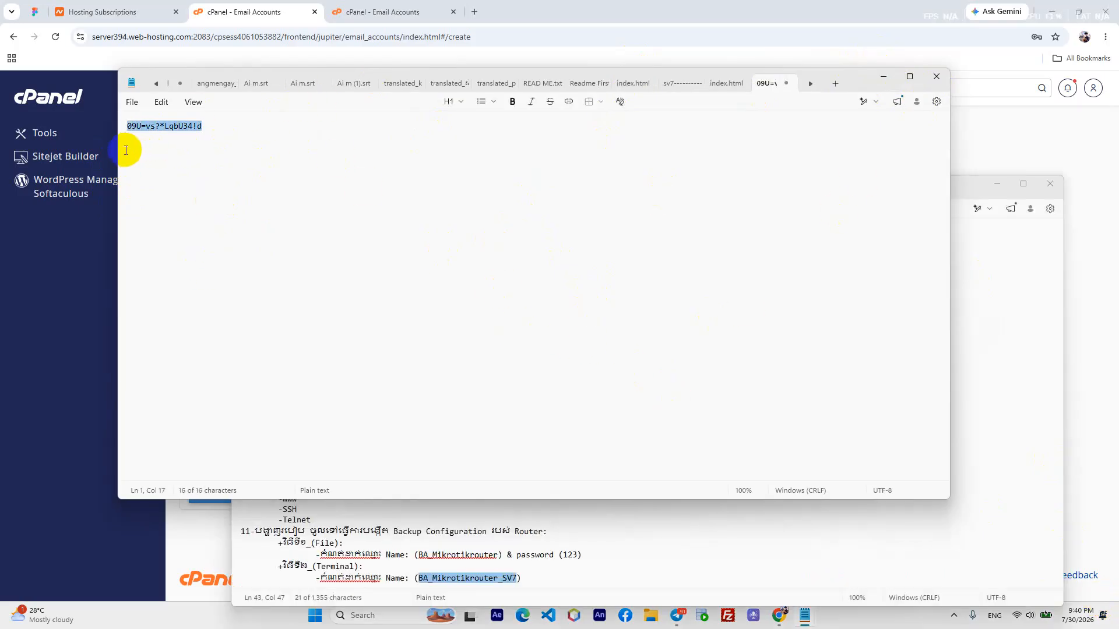
left_click(135, 102)
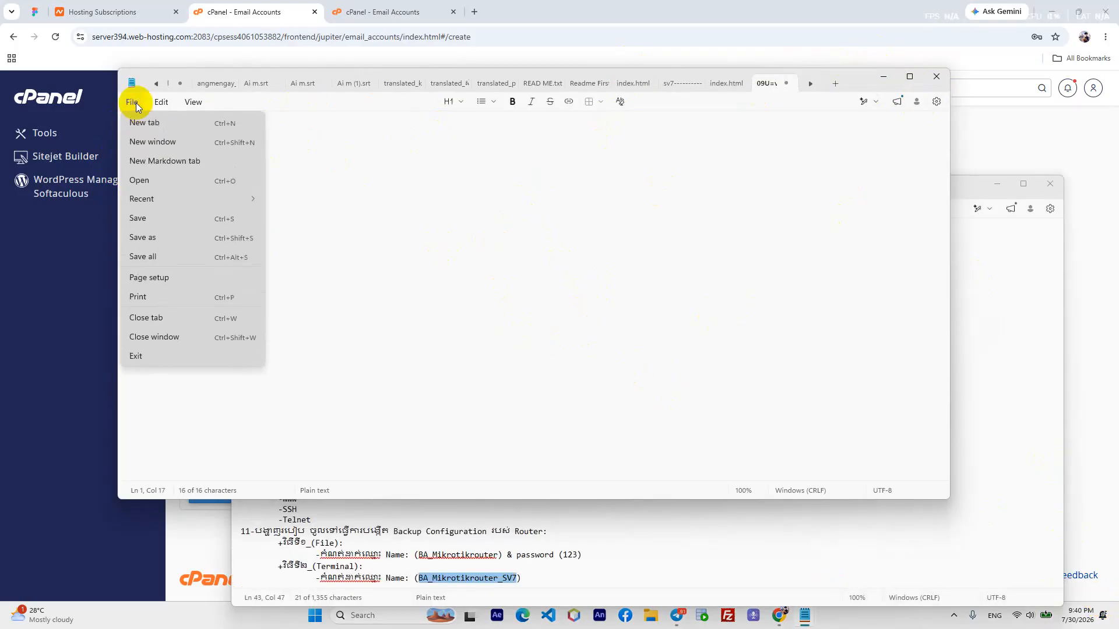
left_click(148, 236)
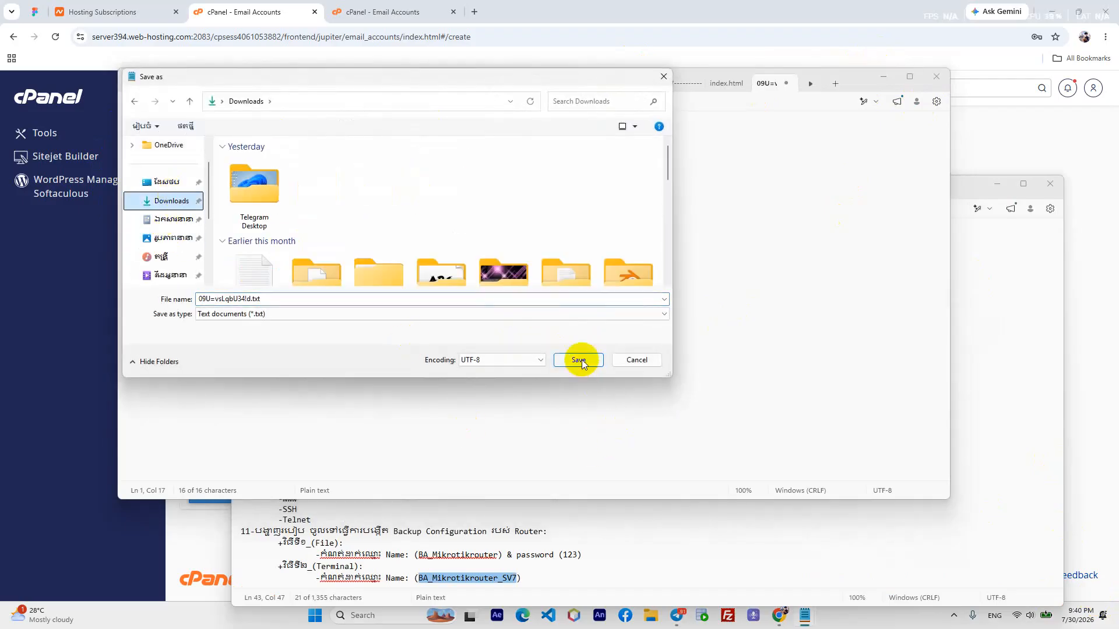
left_click(579, 360)
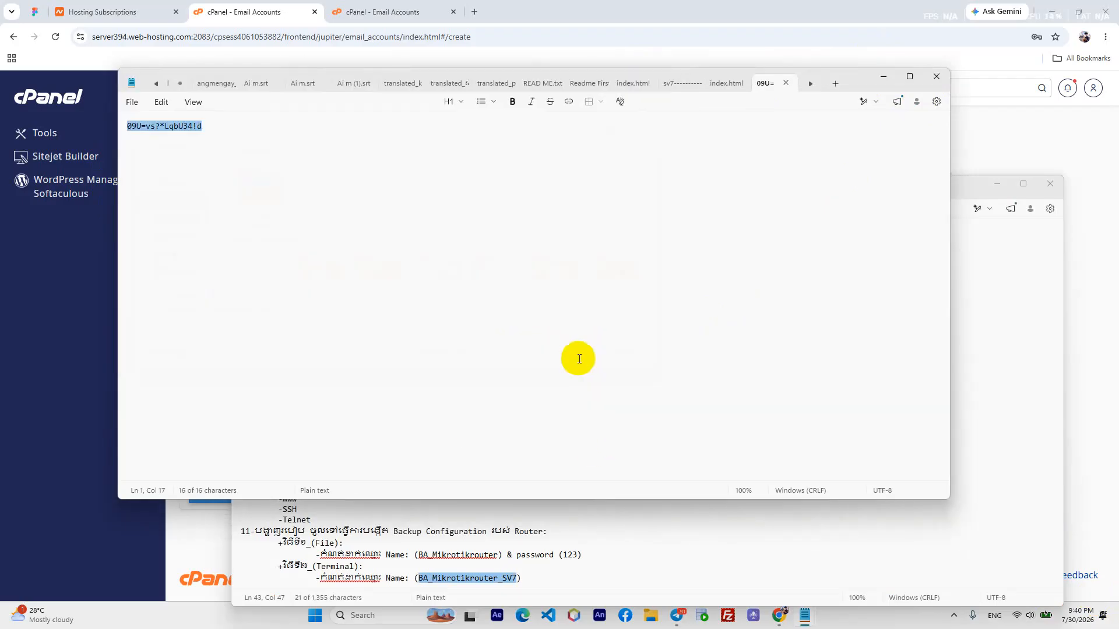
- Close the leftover Notepad tabs, dismissing their missing-file errors, and minimize Notepad
left_click(940, 78)
left_click(640, 315)
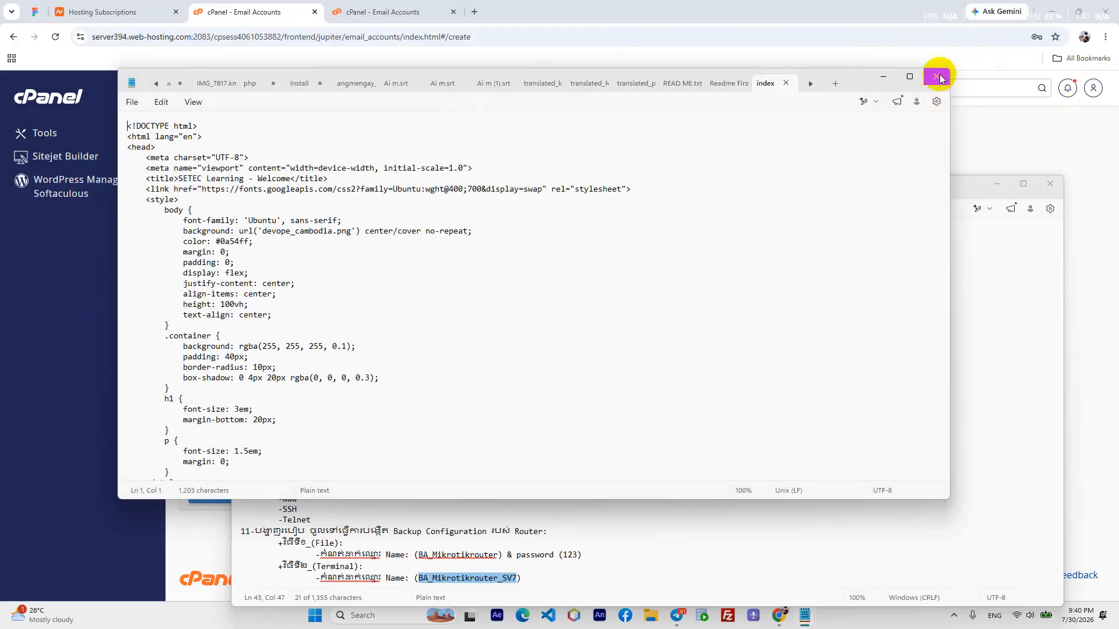
left_click(939, 78)
left_click(577, 321)
left_click(884, 76)
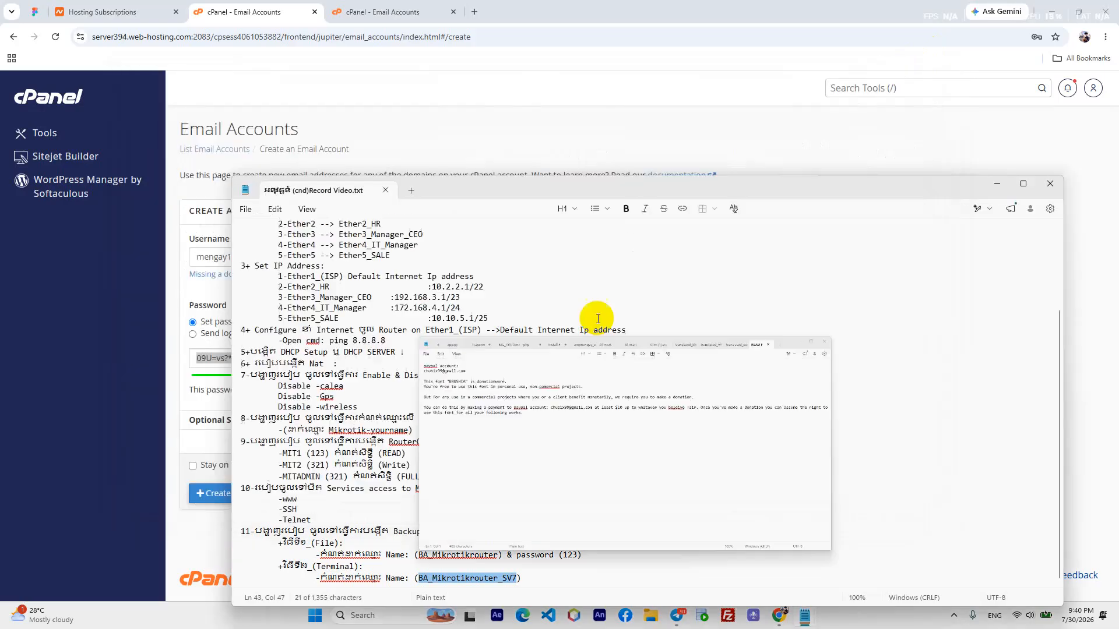
left_click(998, 185)
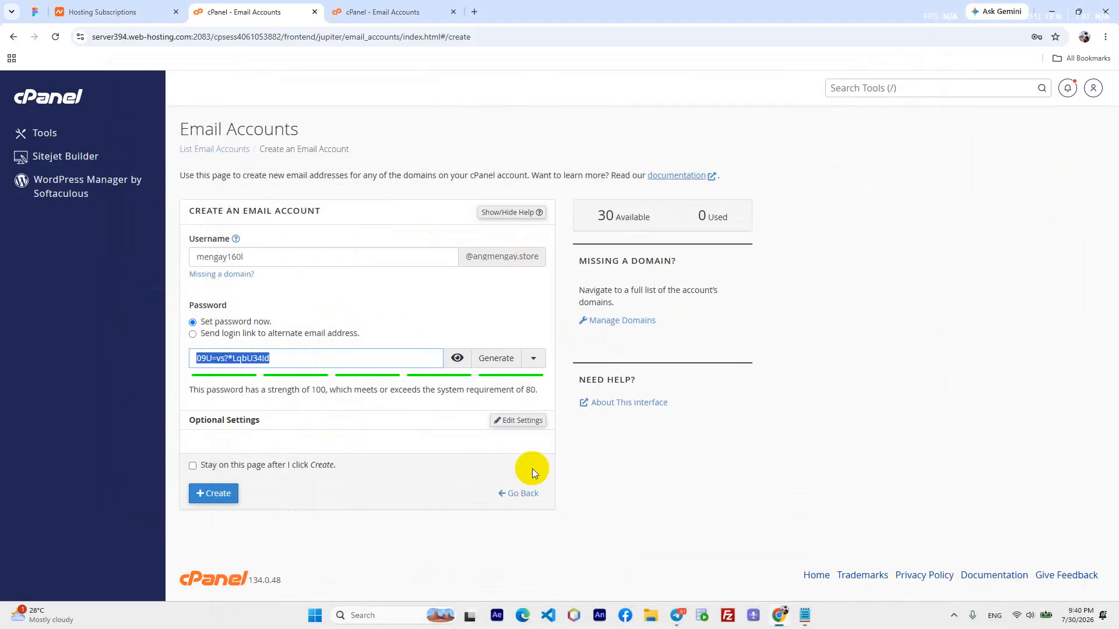
- Create the account with a 500 MB storage quota, store its login in Chrome, and copy its address
left_click(515, 421)
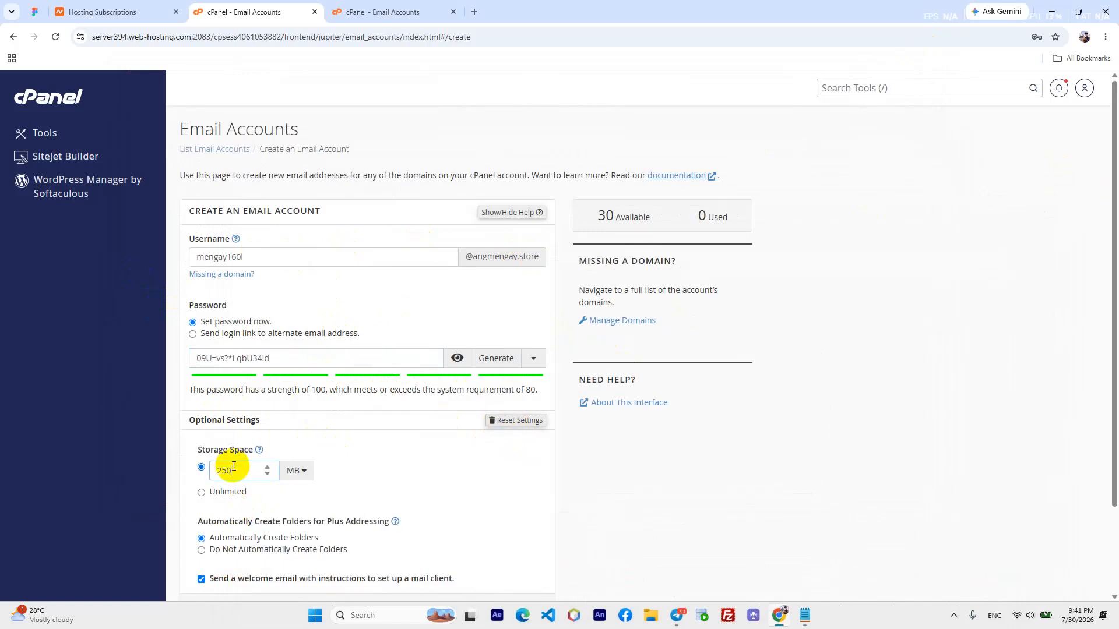
left_click_drag(233, 470, 187, 469)
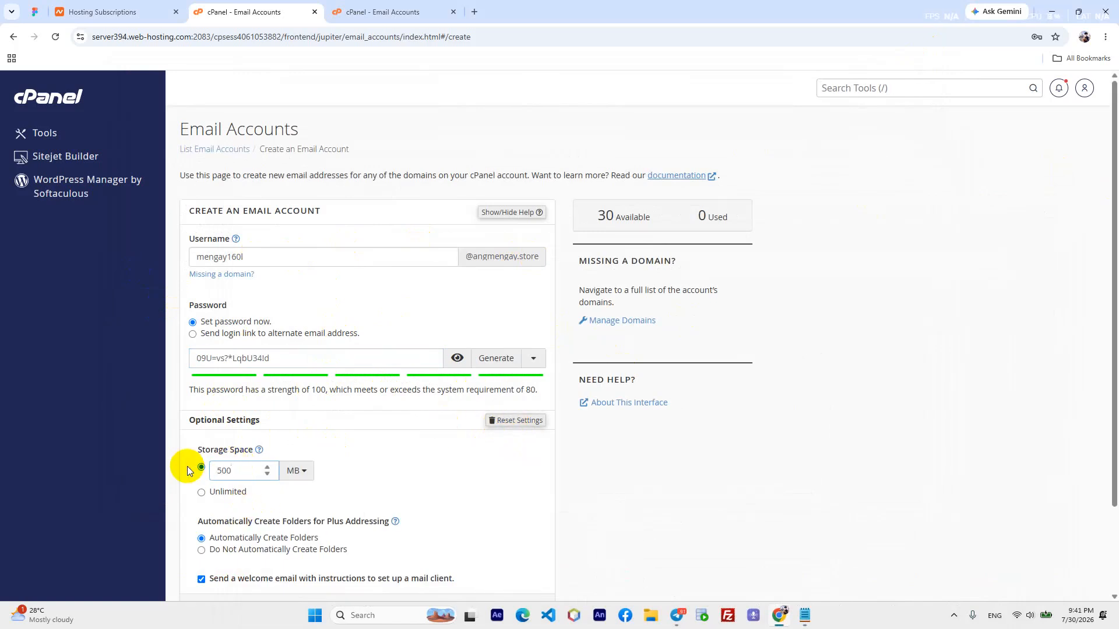
scroll(324, 416, "down", 2)
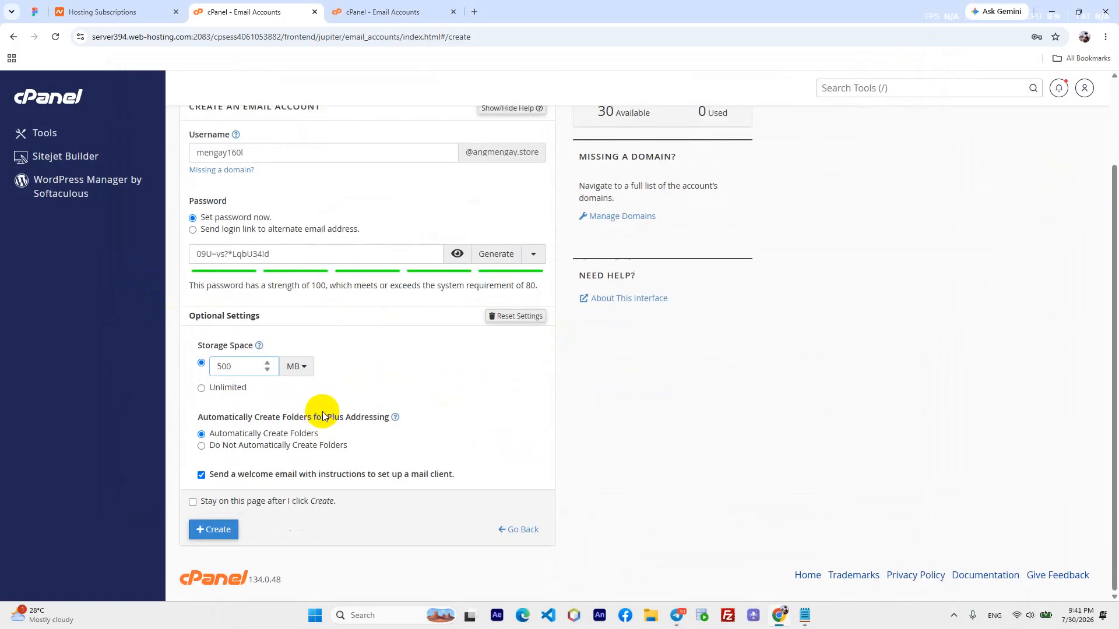
left_click(219, 535)
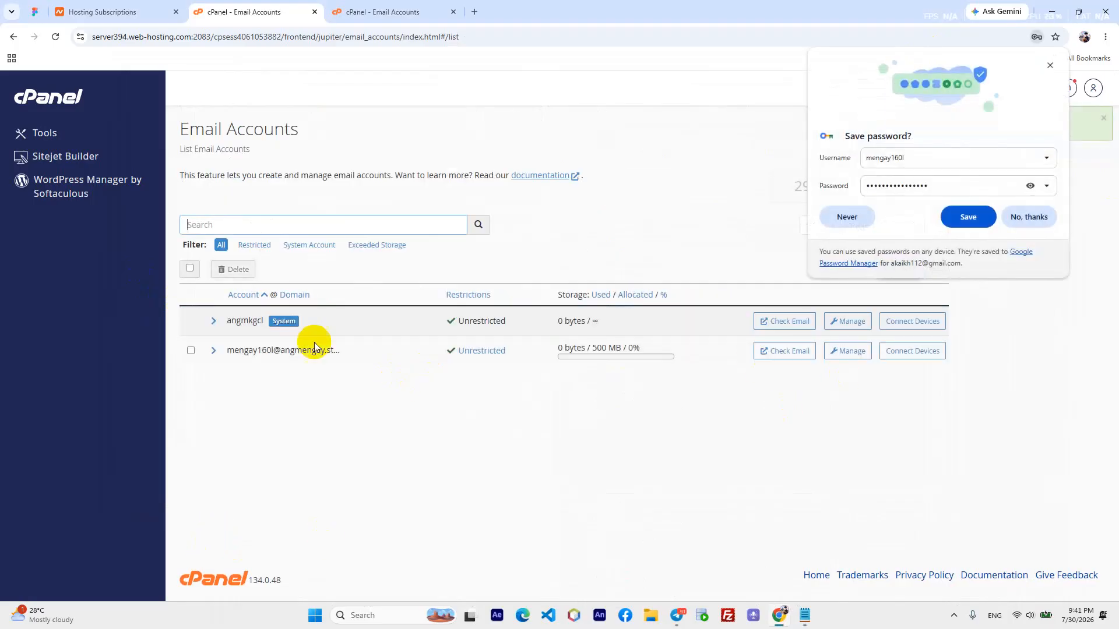
left_click(975, 218)
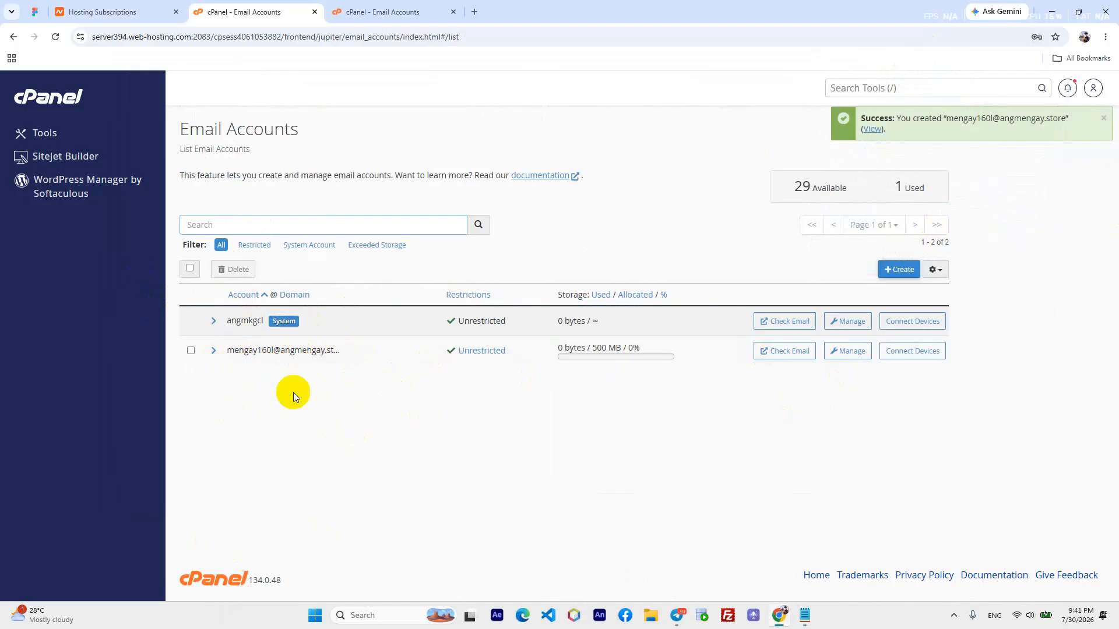
left_click_drag(228, 351, 357, 351)
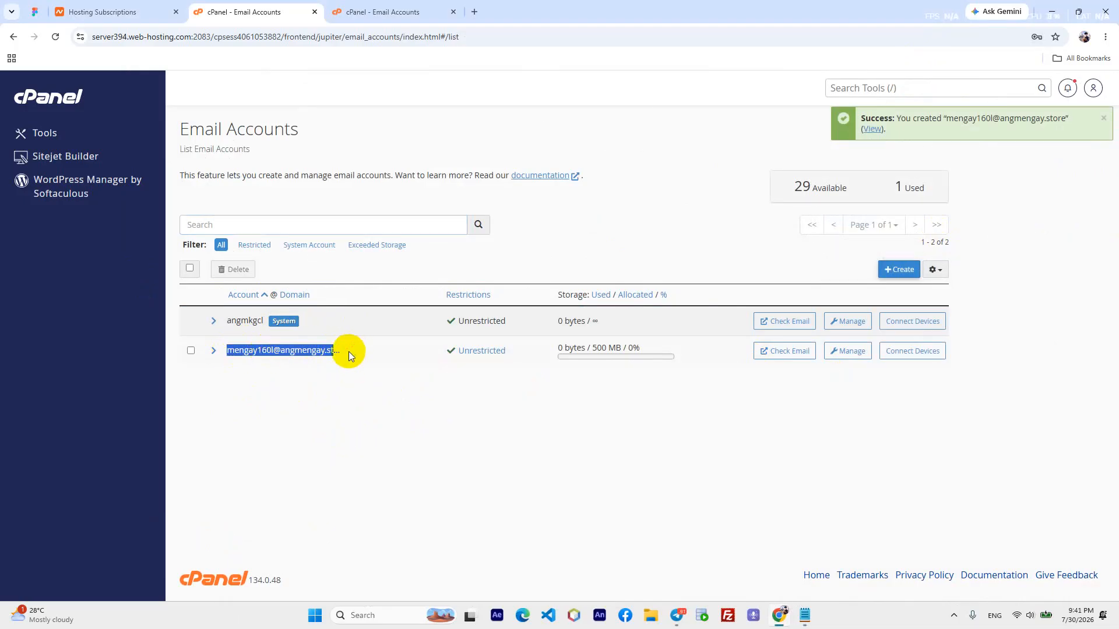
left_click(315, 616)
- Launch Outlook and start a new email account from File > Account Settings
left_click(432, 111)
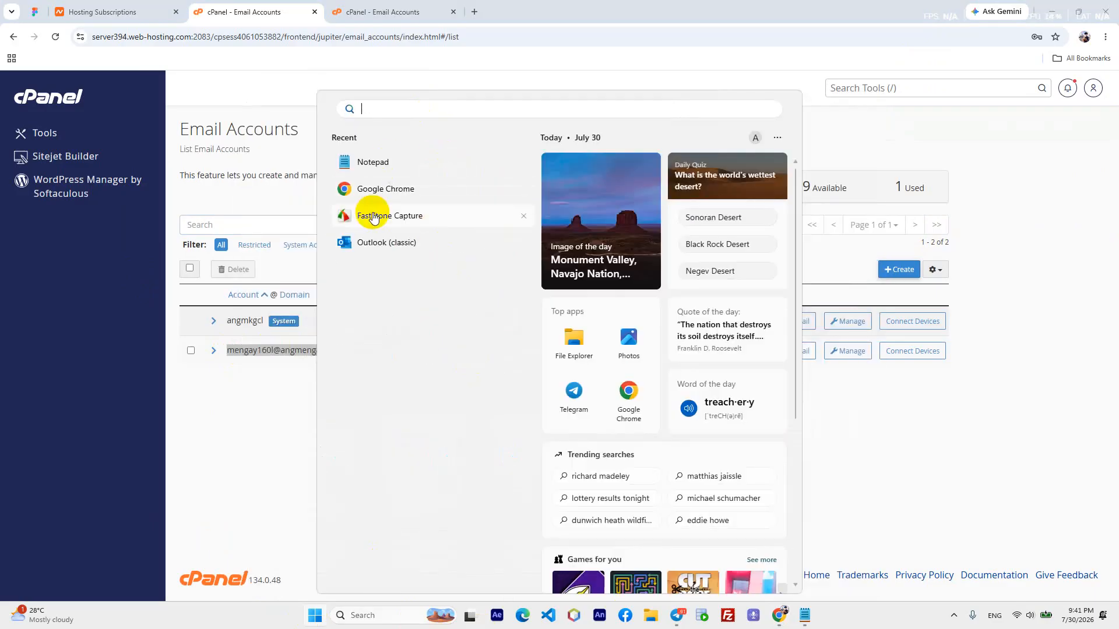
left_click(386, 243)
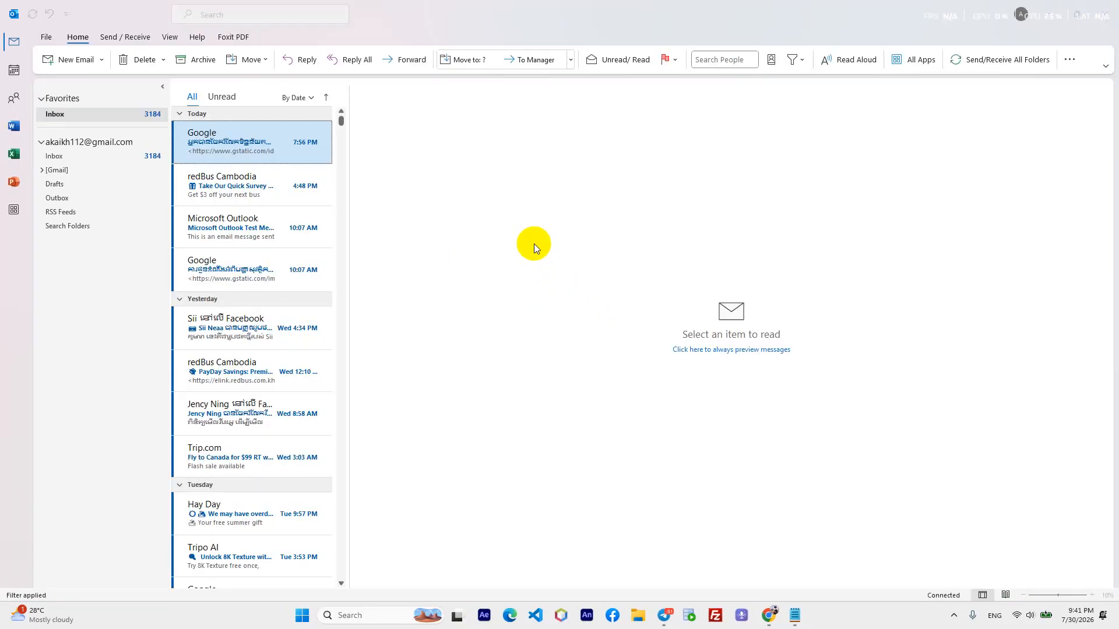
left_click(46, 37)
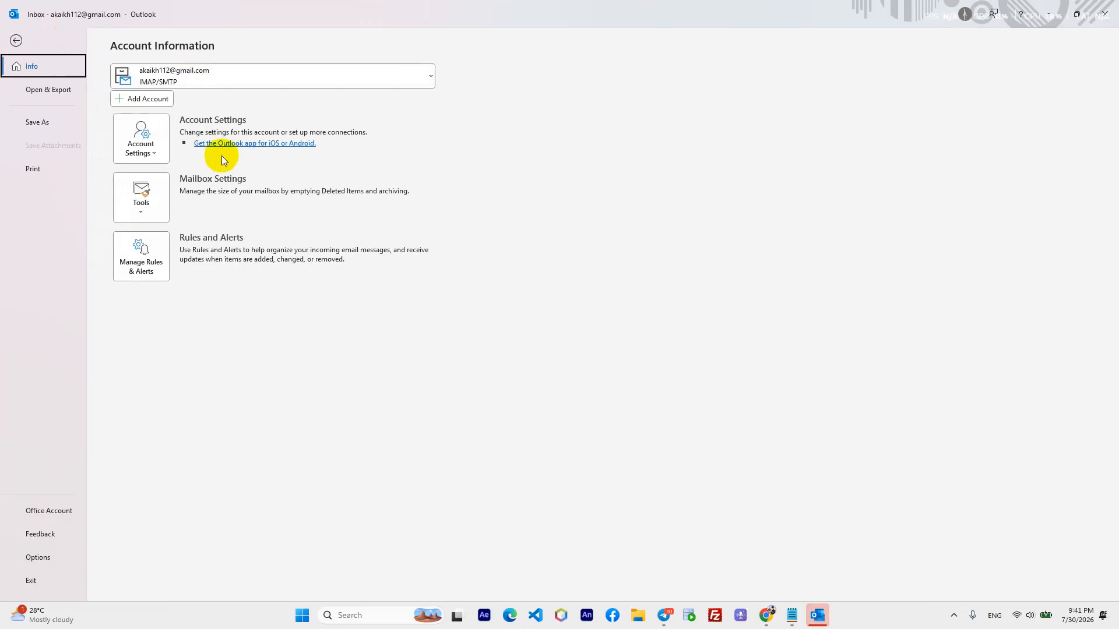
left_click(138, 142)
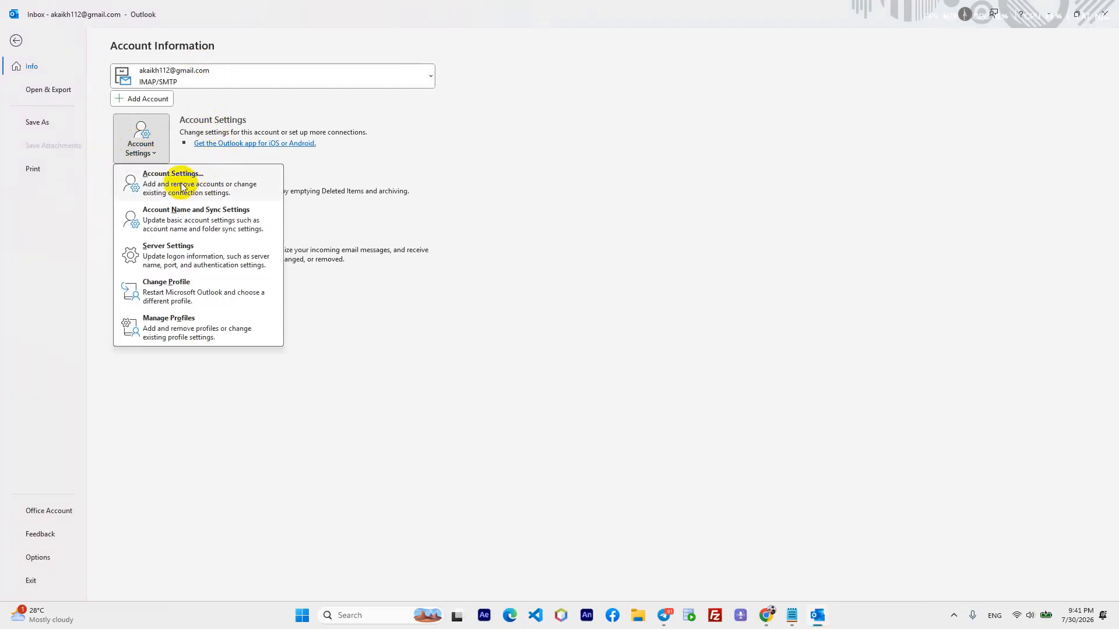
left_click(175, 178)
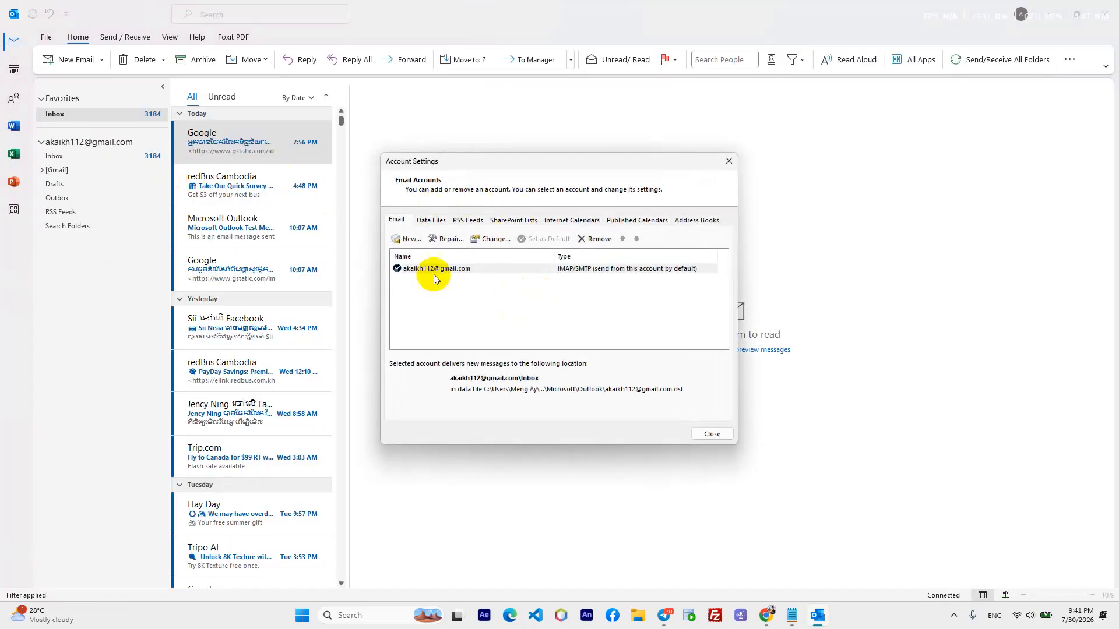
left_click(411, 241)
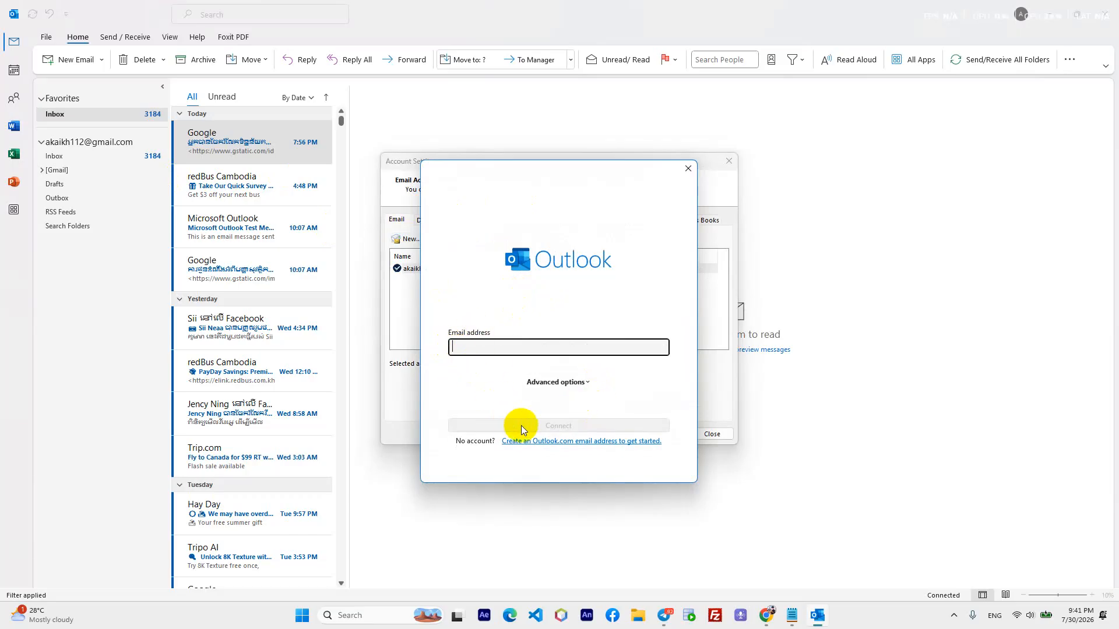
- Paste the new mailbox address, connect, and choose IMAP as the account type
key("ctrl+v")
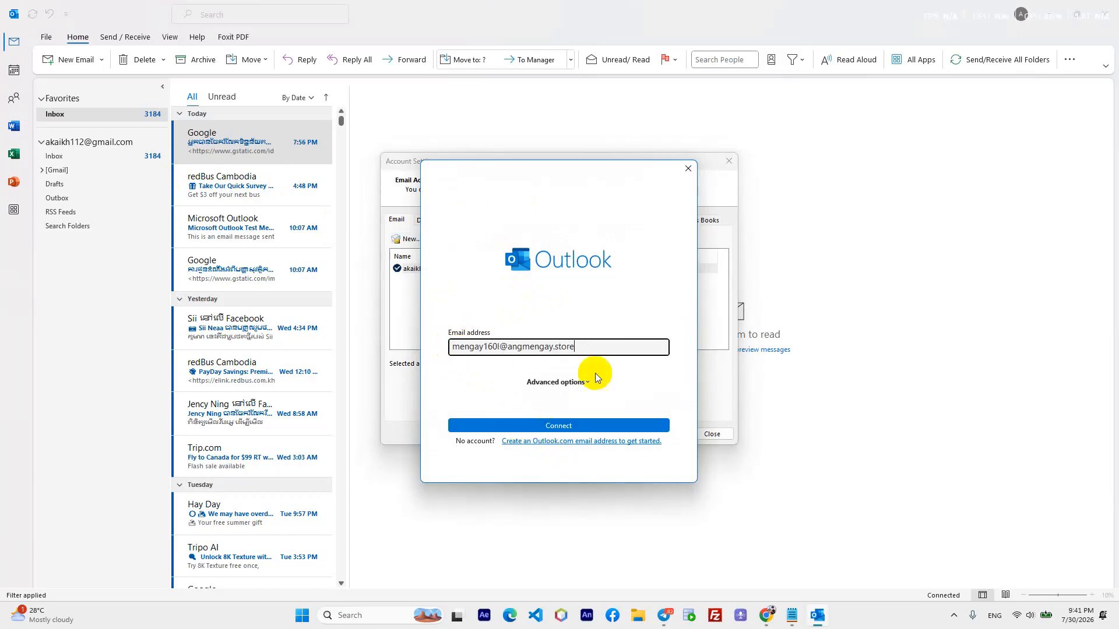
left_click(580, 428)
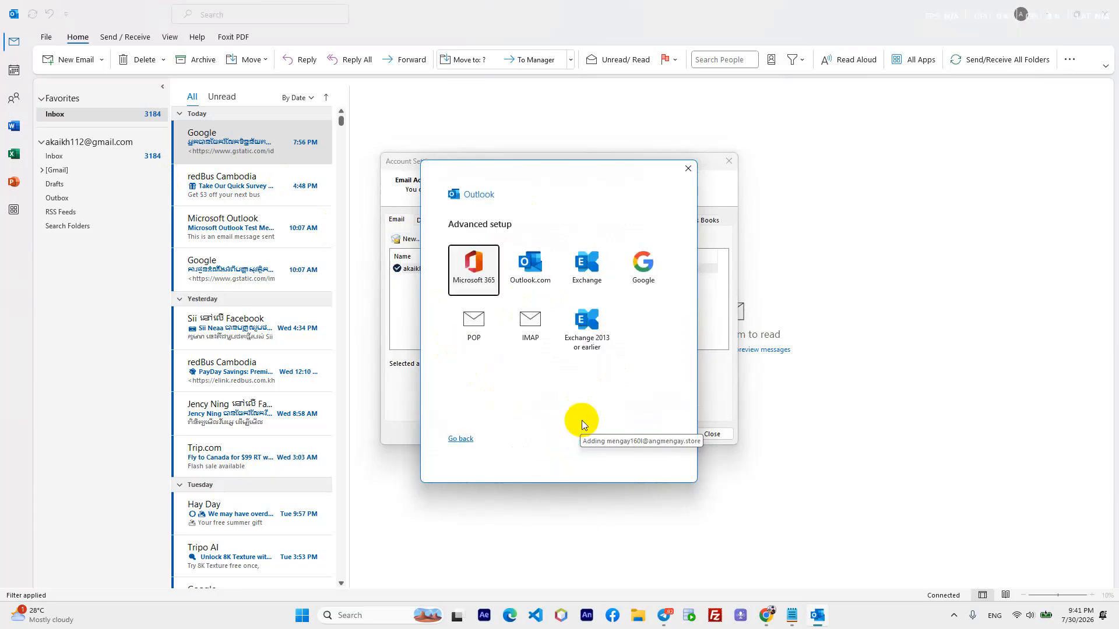
left_click(507, 328)
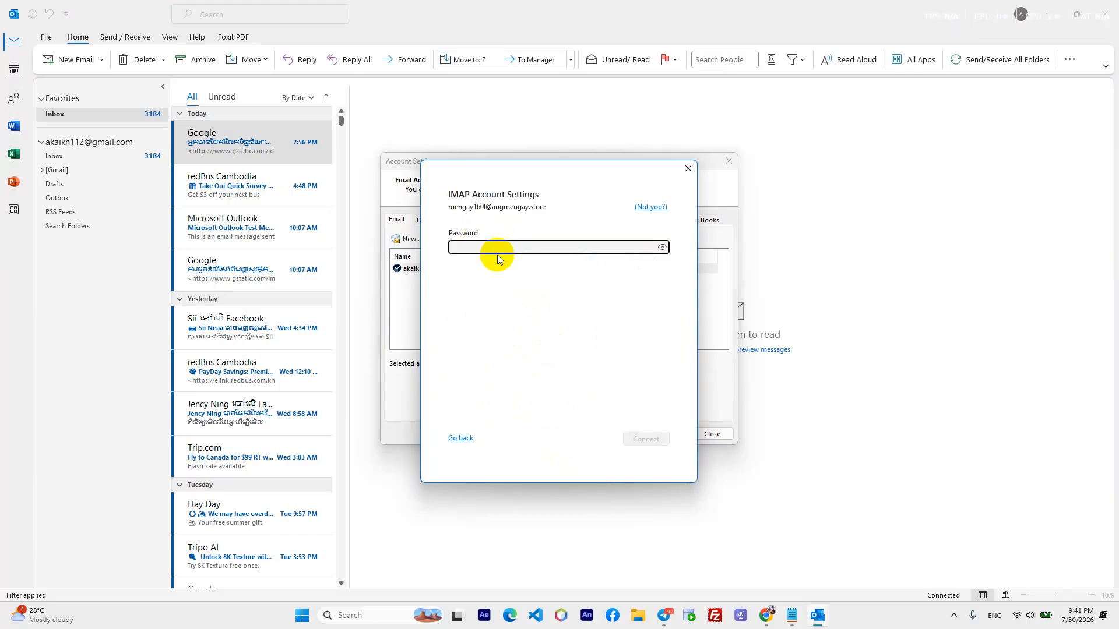
- Bring Notepad forward and switch to the translated_part2 file, dismissing its missing-file error
mouse_move(795, 618)
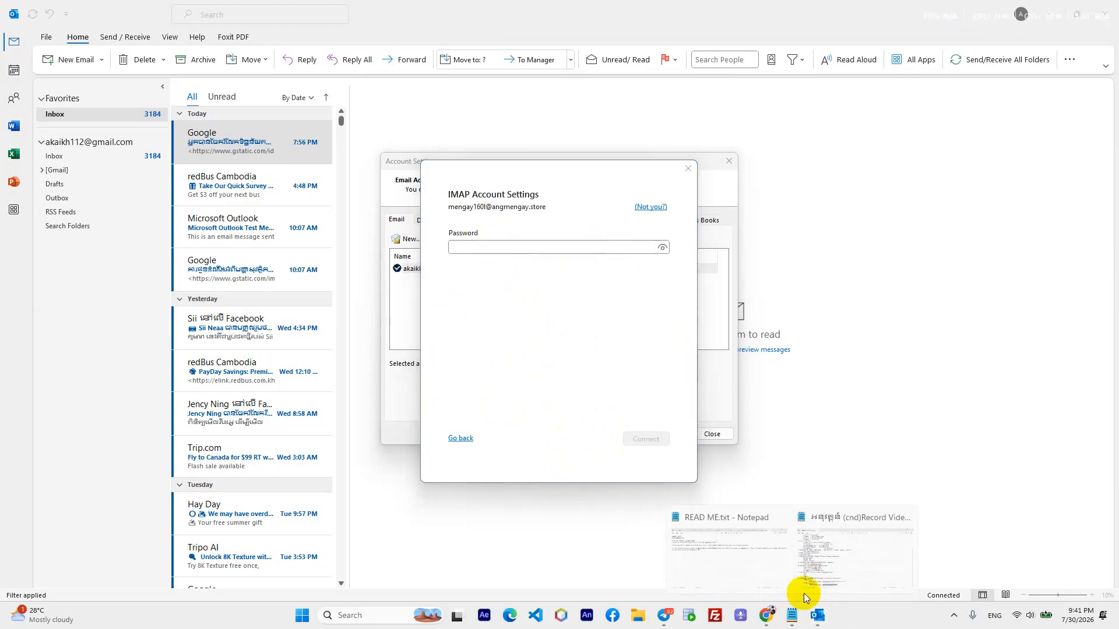
left_click(717, 544)
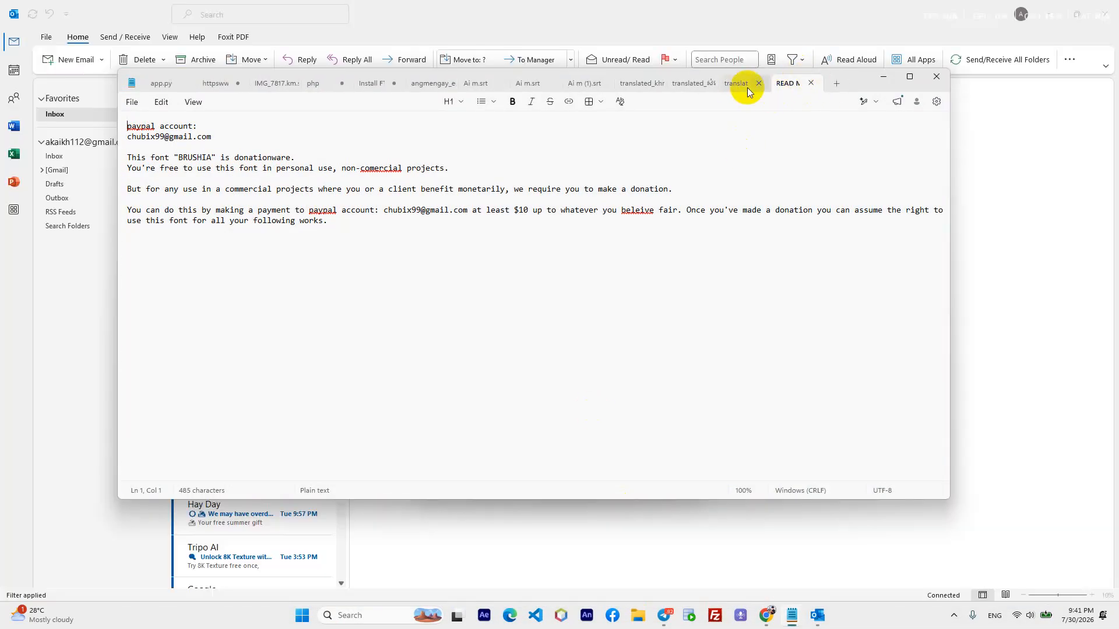
left_click(749, 86)
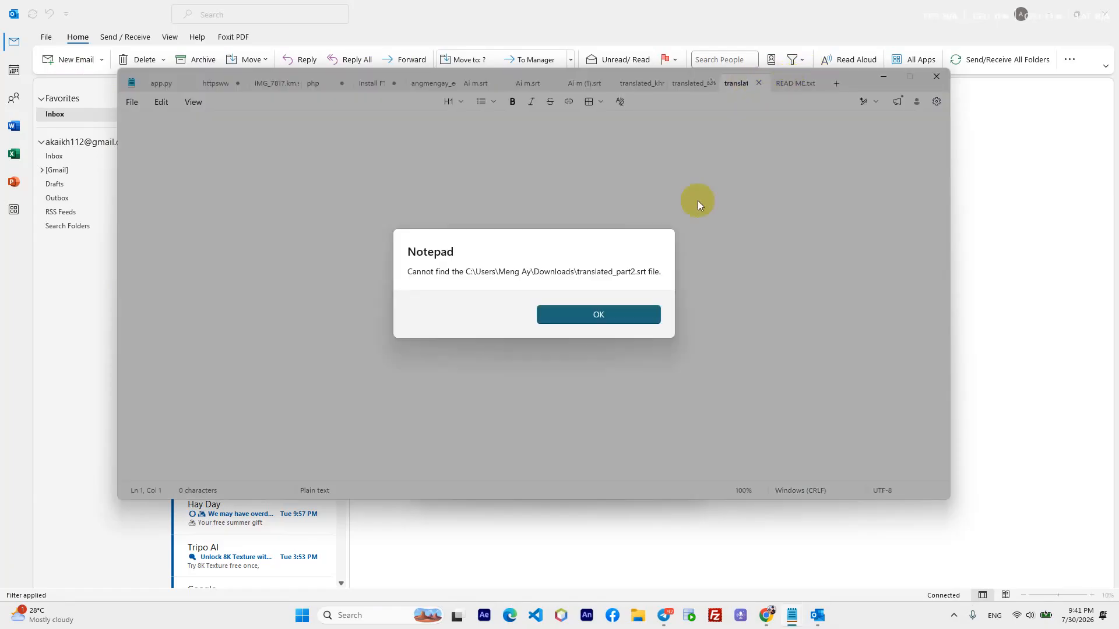
left_click(602, 314)
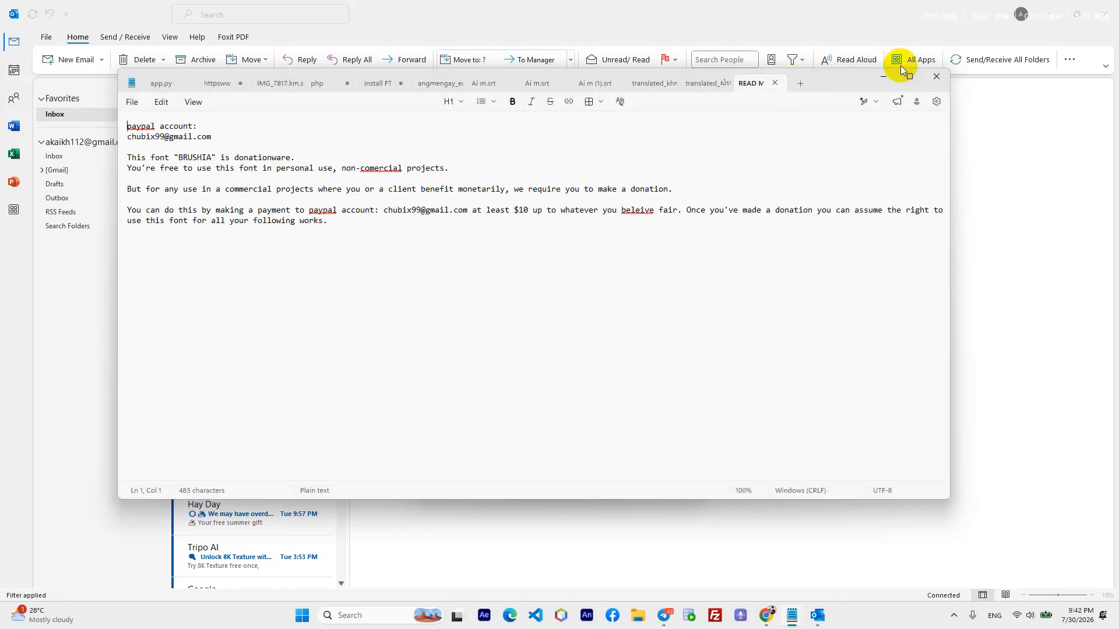
left_click(883, 77)
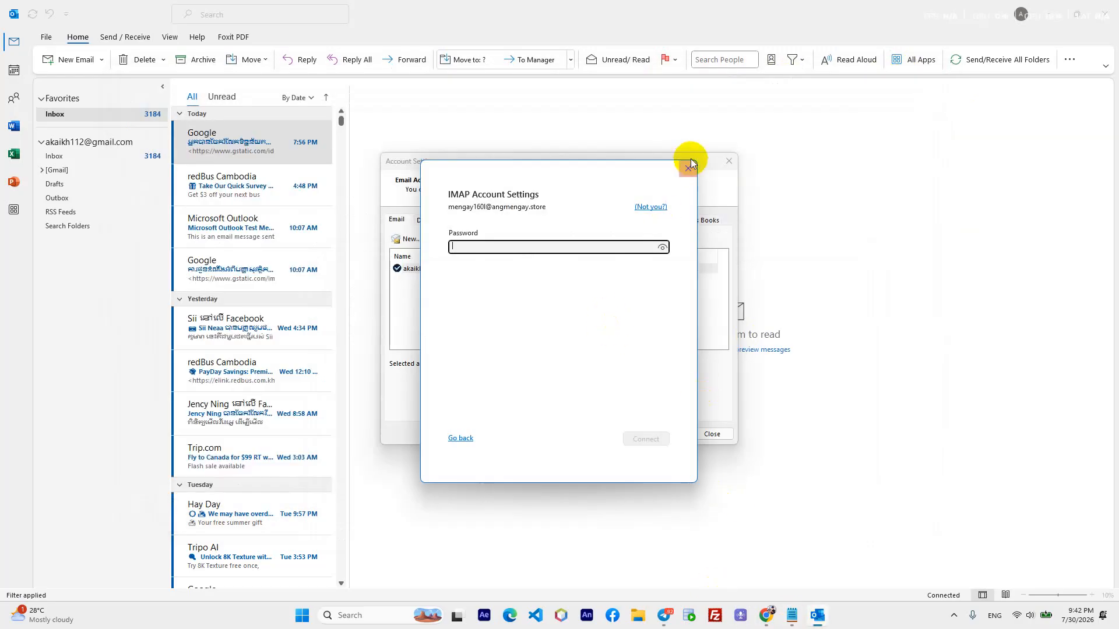
- Copy the saved password line from the READ ME Notepad window, then hide Notepad and Downloads
mouse_move(792, 619)
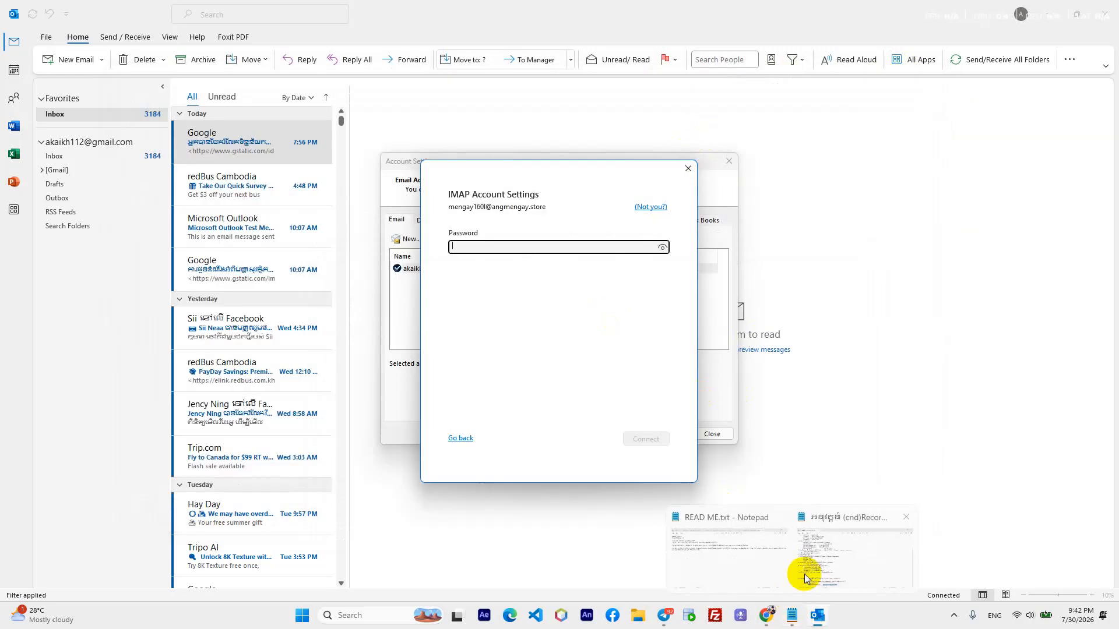
mouse_move(814, 548)
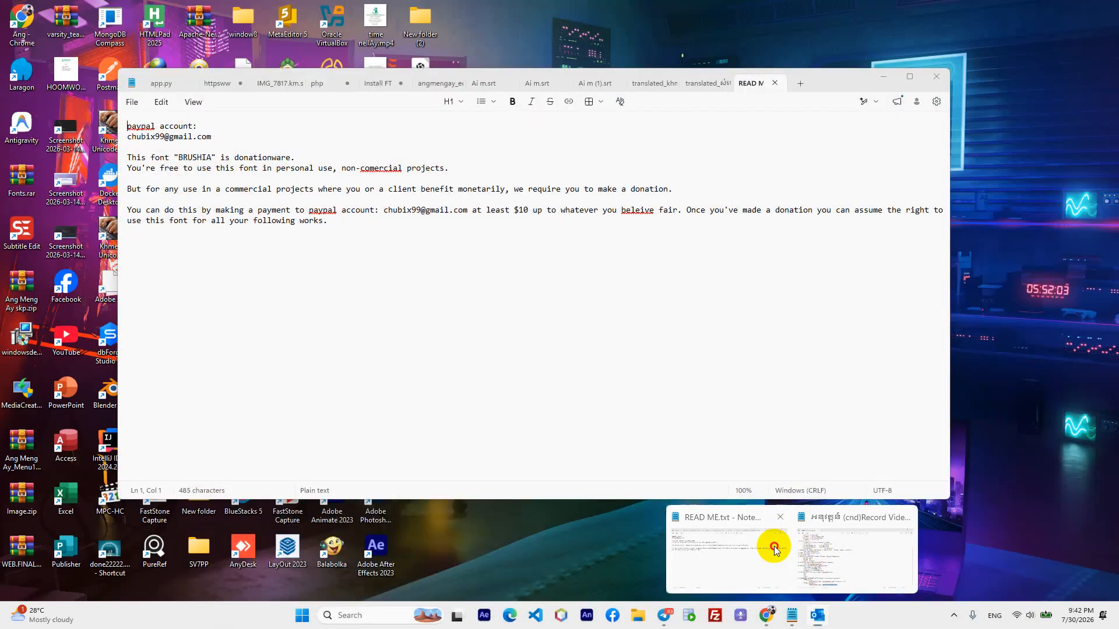
left_click(774, 546)
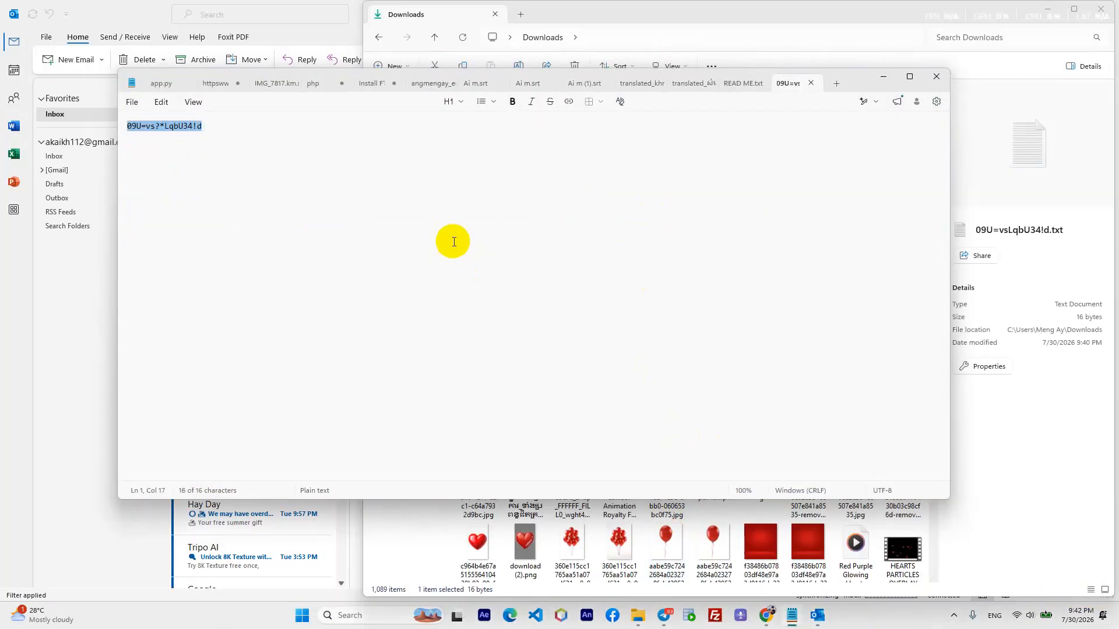
left_click(454, 242)
left_click_drag(225, 122, 108, 120)
left_click(883, 77)
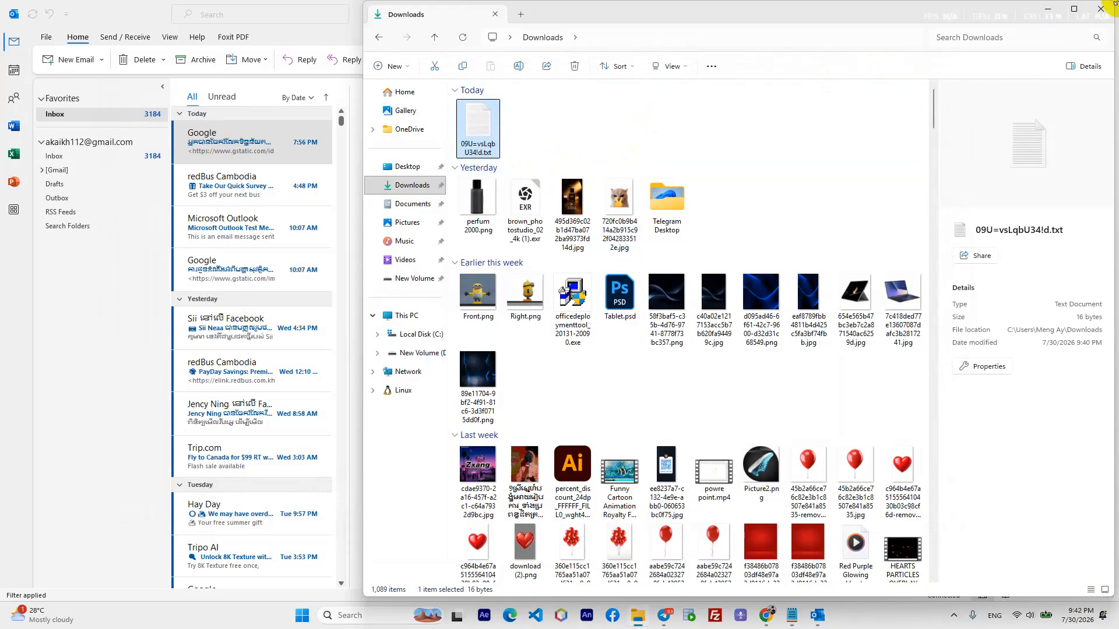
left_click(1046, 9)
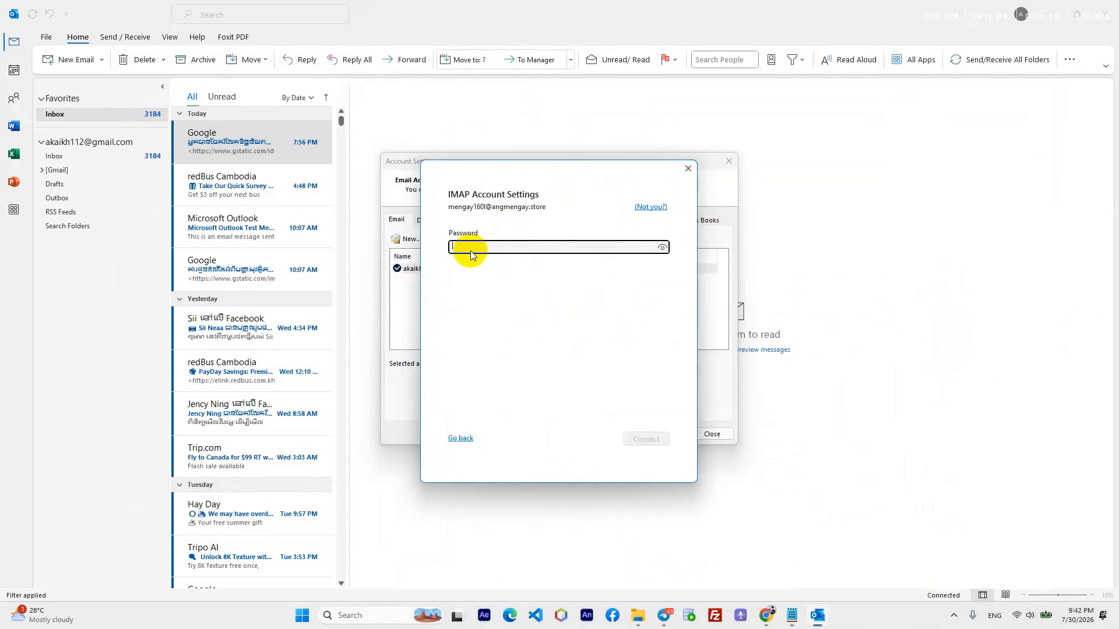
- Paste the password, connect, accept the certificate warning, and finish with Outlook Mobile setup unchecked
key("ctrl+v")
left_click(644, 438)
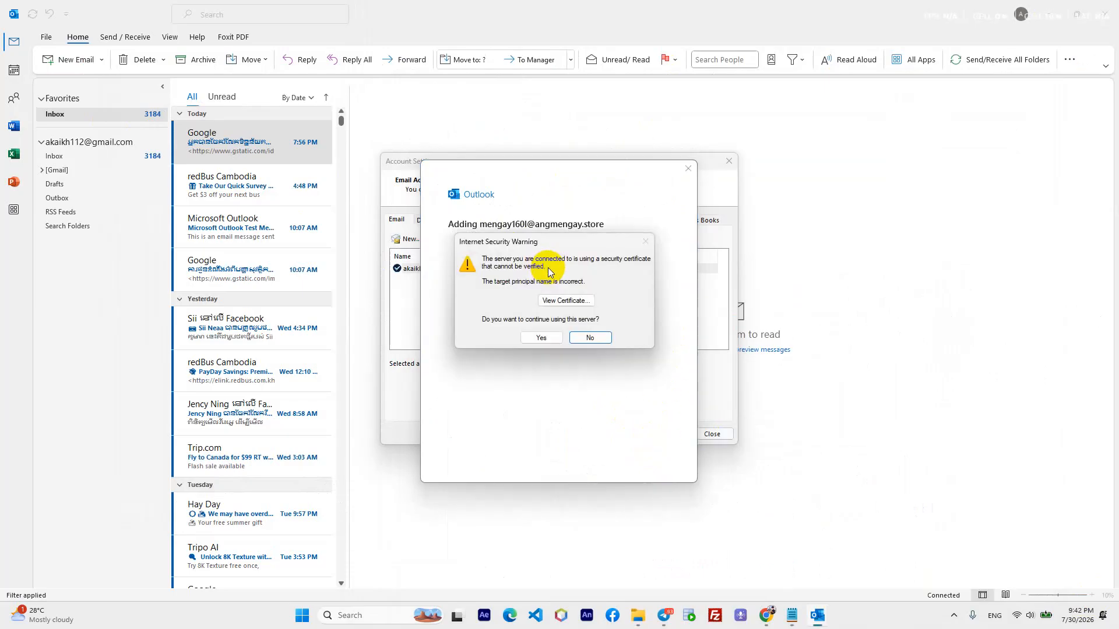
left_click(531, 339)
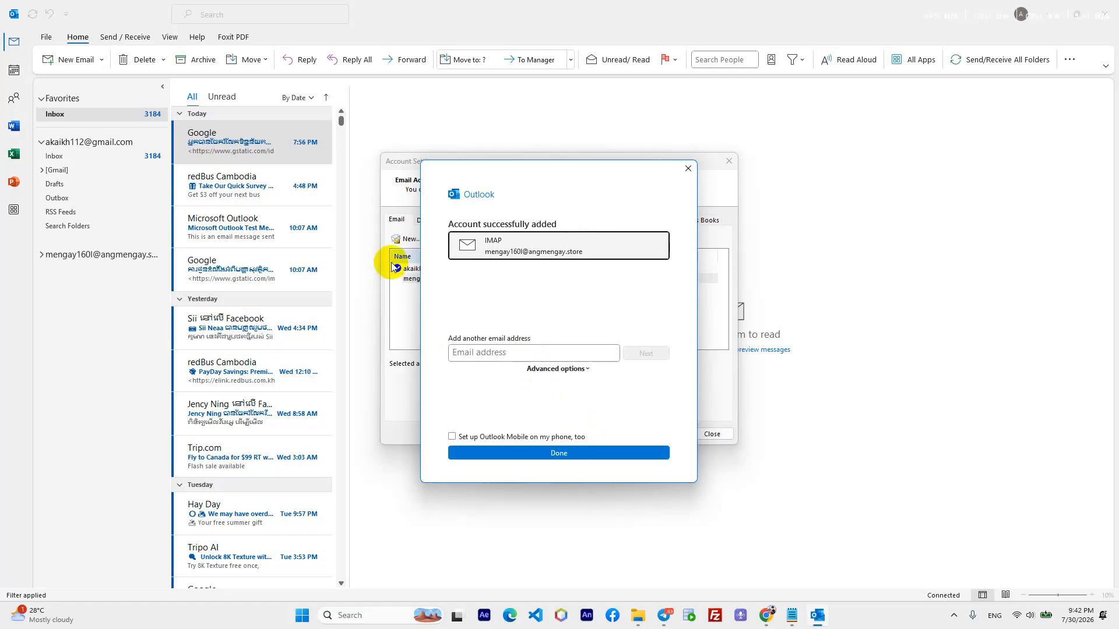
left_click(452, 438)
left_click(452, 438)
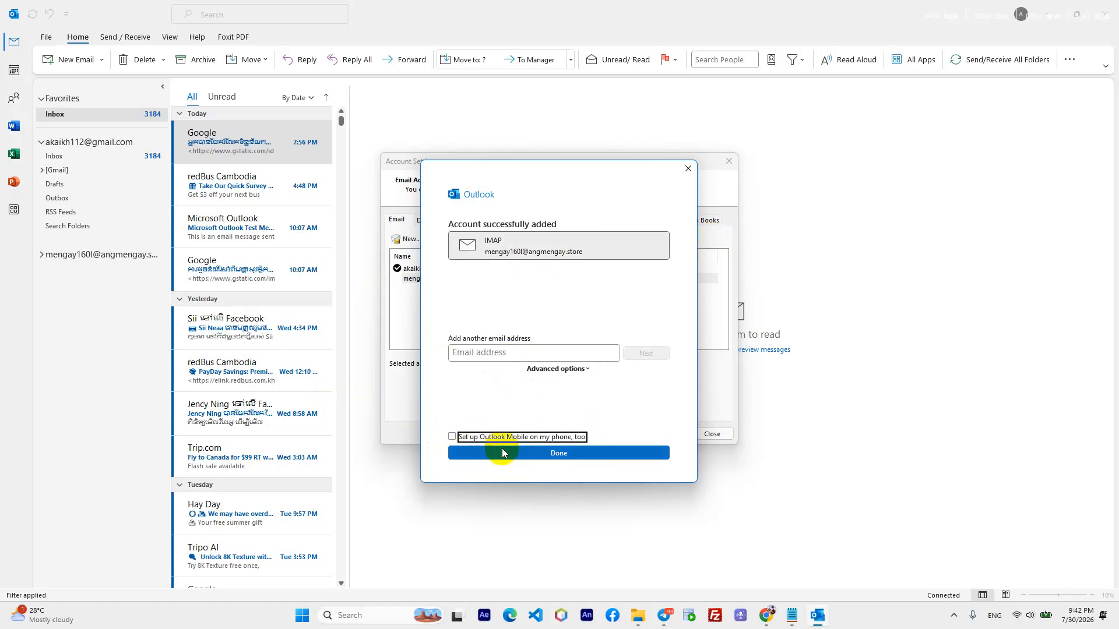
left_click(577, 454)
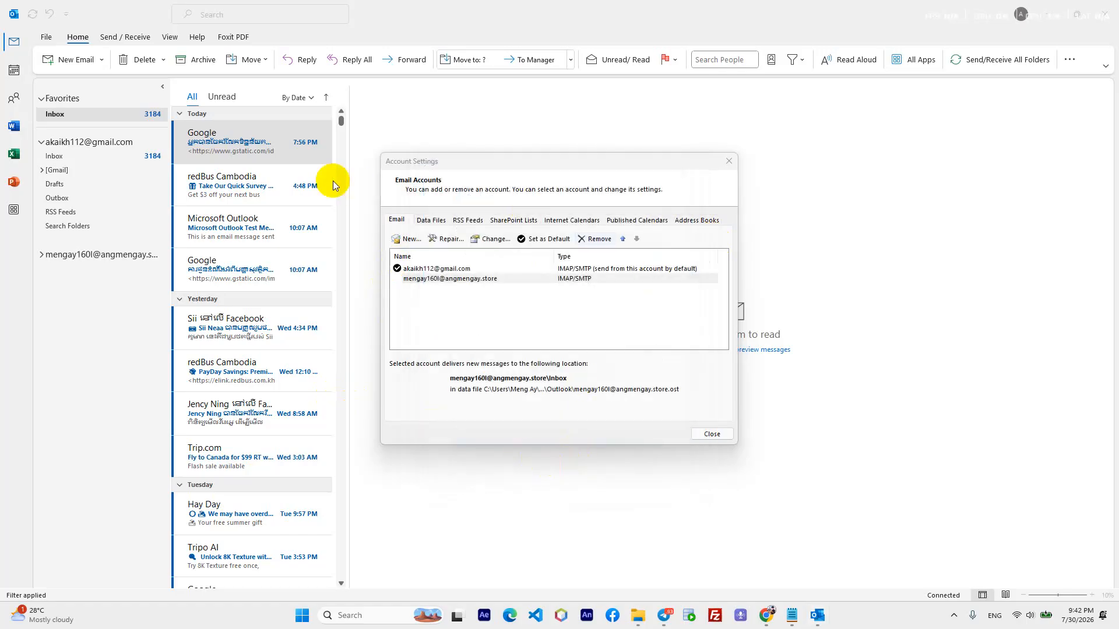
- Confirm the new account's settings unchanged, close Account Settings, and start a new email from its Inbox
double_click(410, 279)
key("ctrl+c")
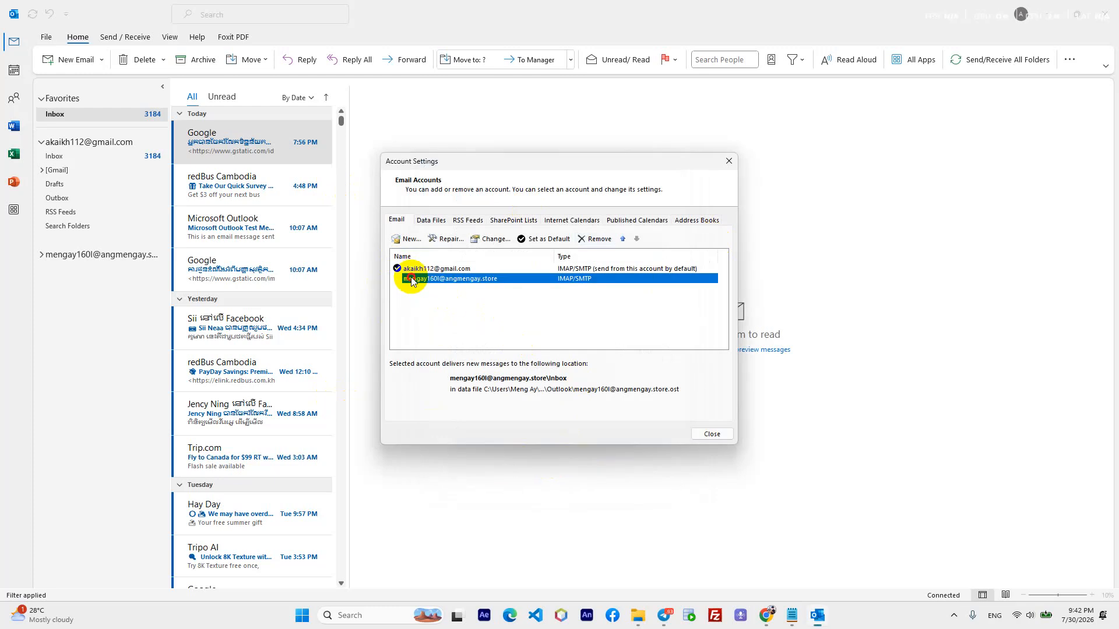
left_click(650, 447)
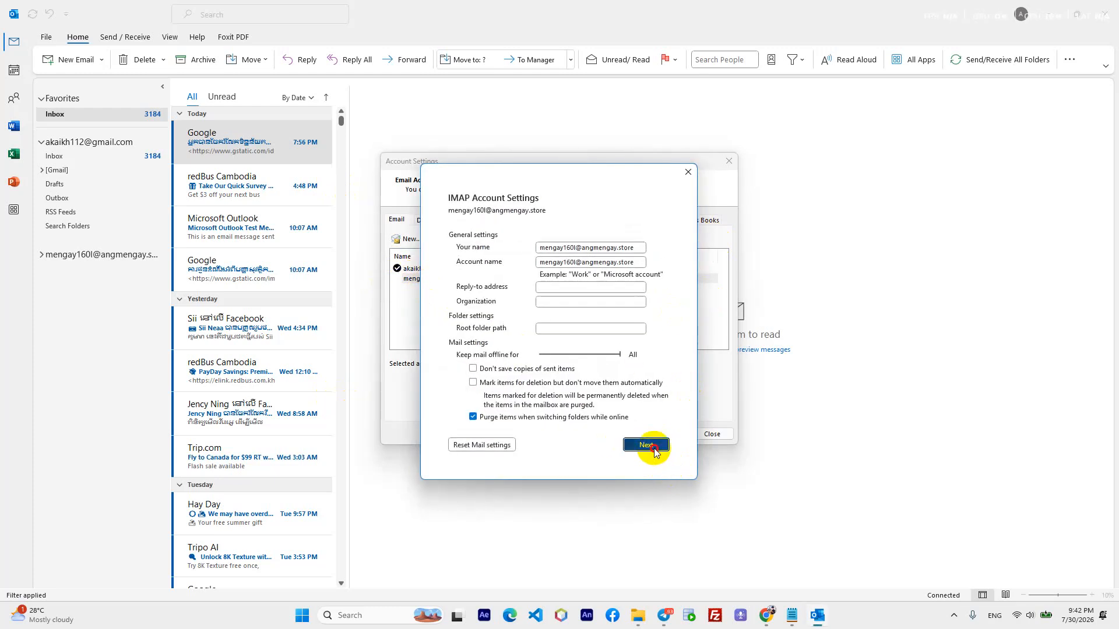
left_click(592, 454)
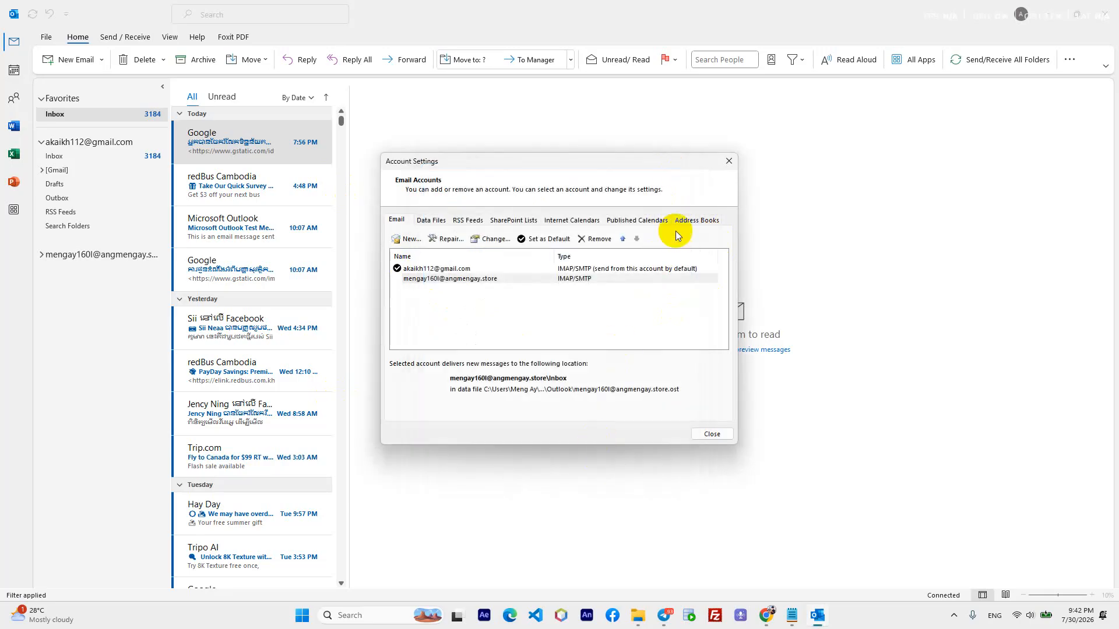
left_click(729, 163)
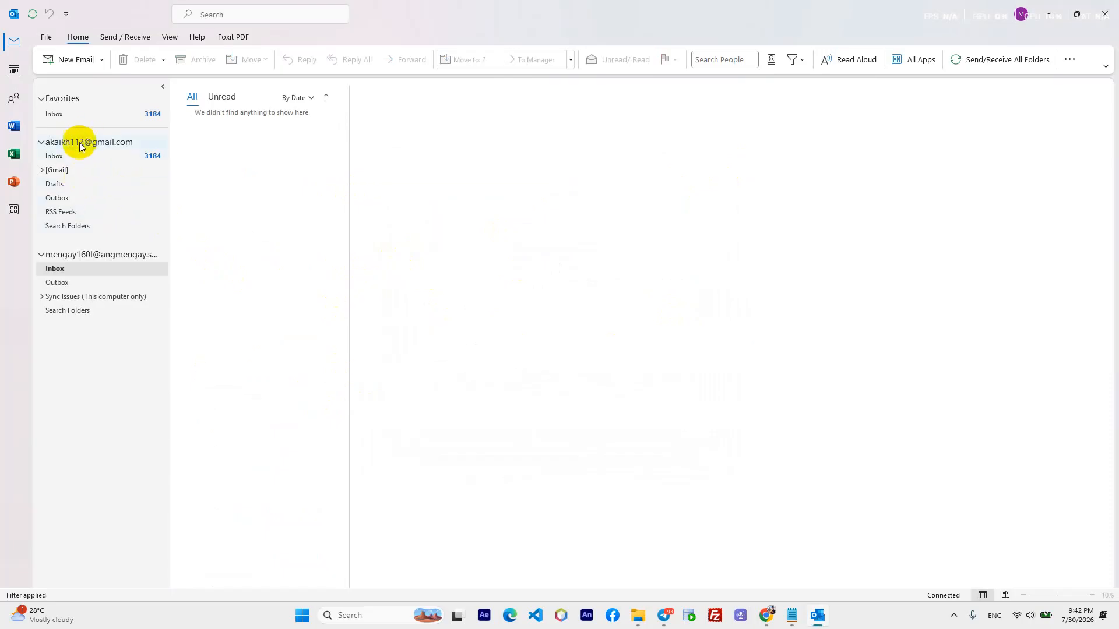
left_click(92, 269)
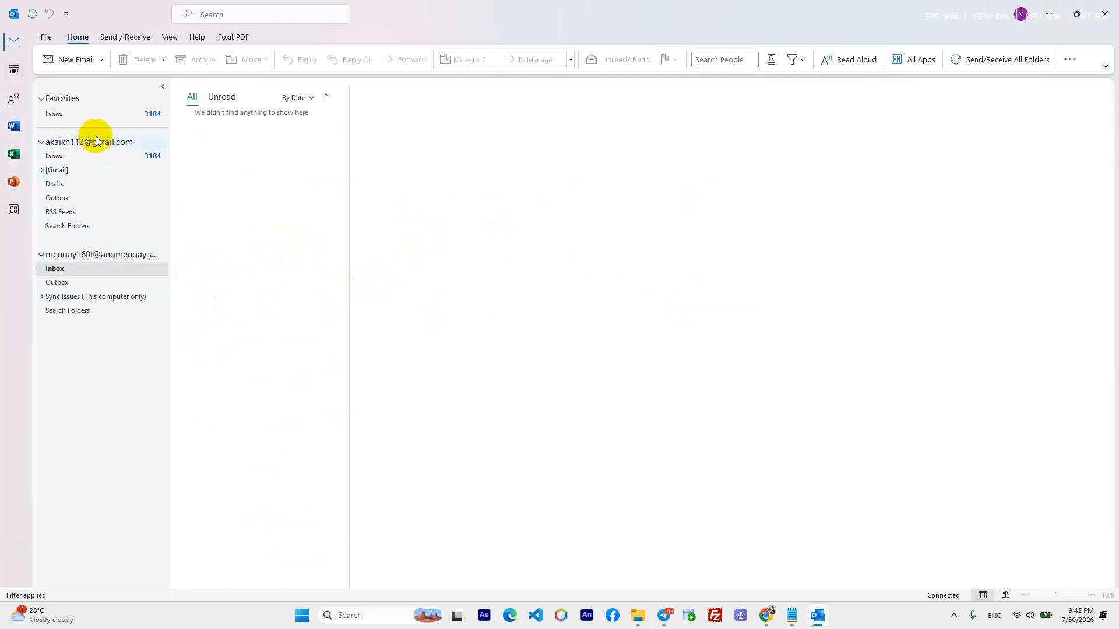
left_click(82, 60)
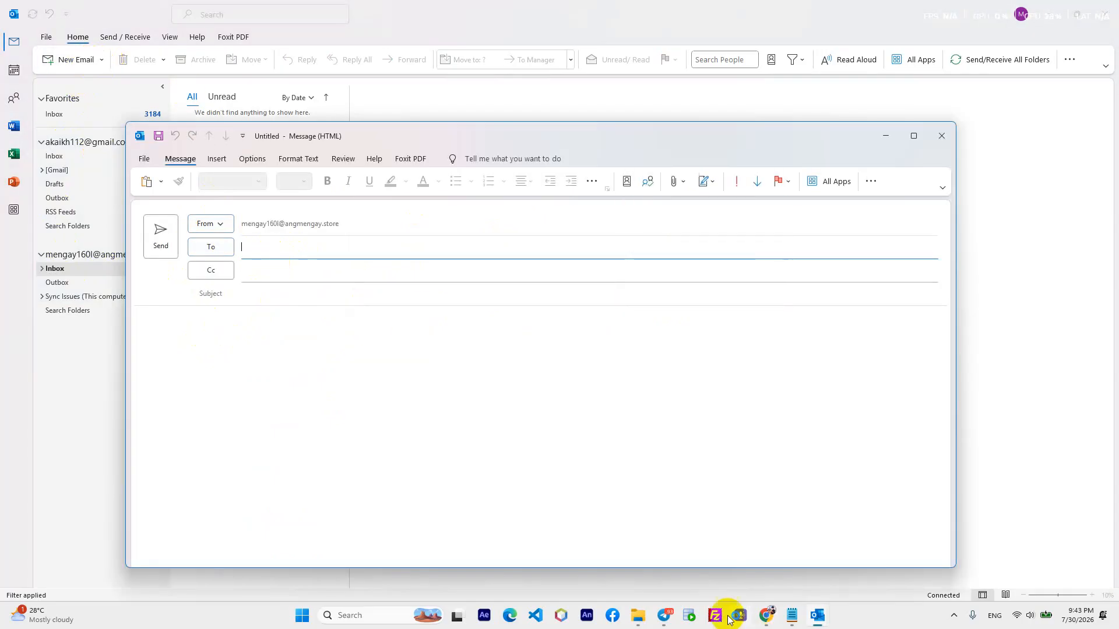
- Copy the new mailbox address from cPanel and paste it as the message recipient
left_click(763, 615)
left_click(303, 358)
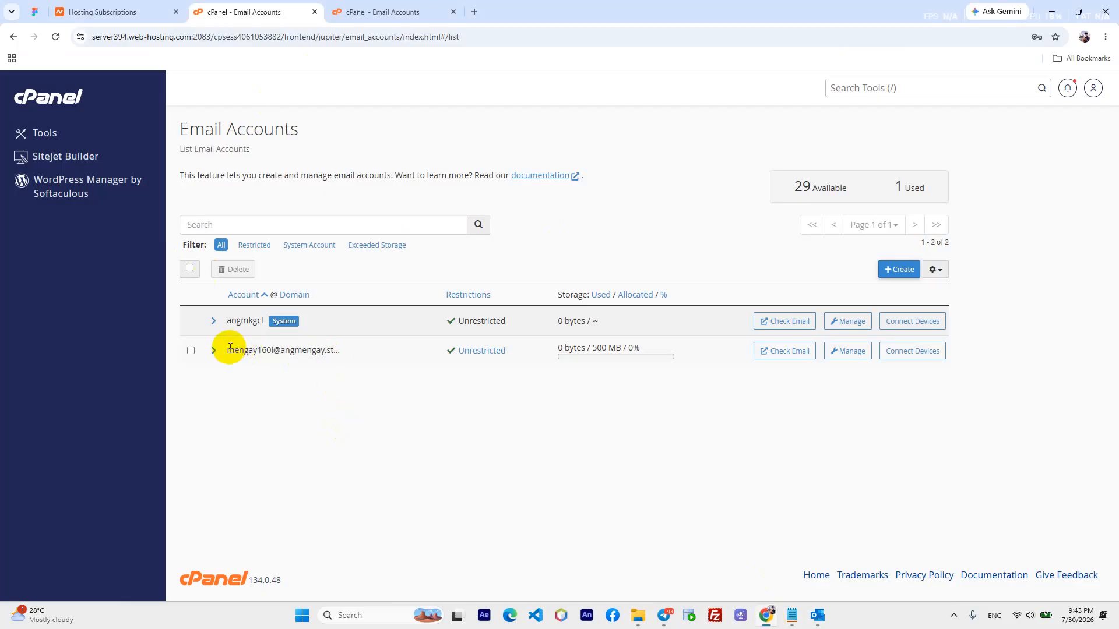
left_click_drag(230, 350, 342, 354)
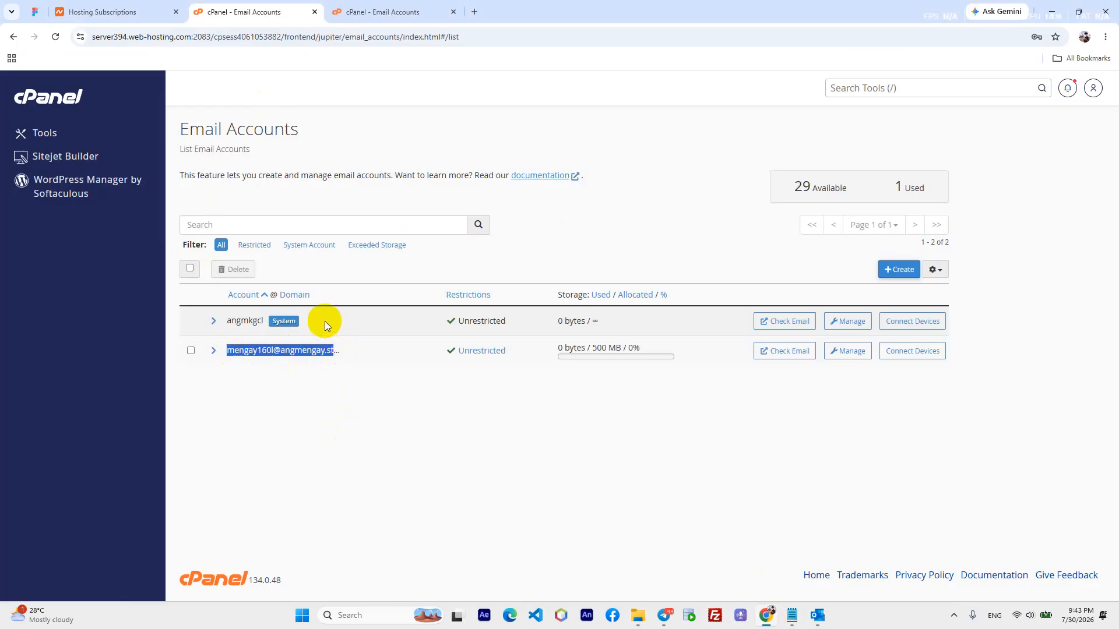
left_click(819, 618)
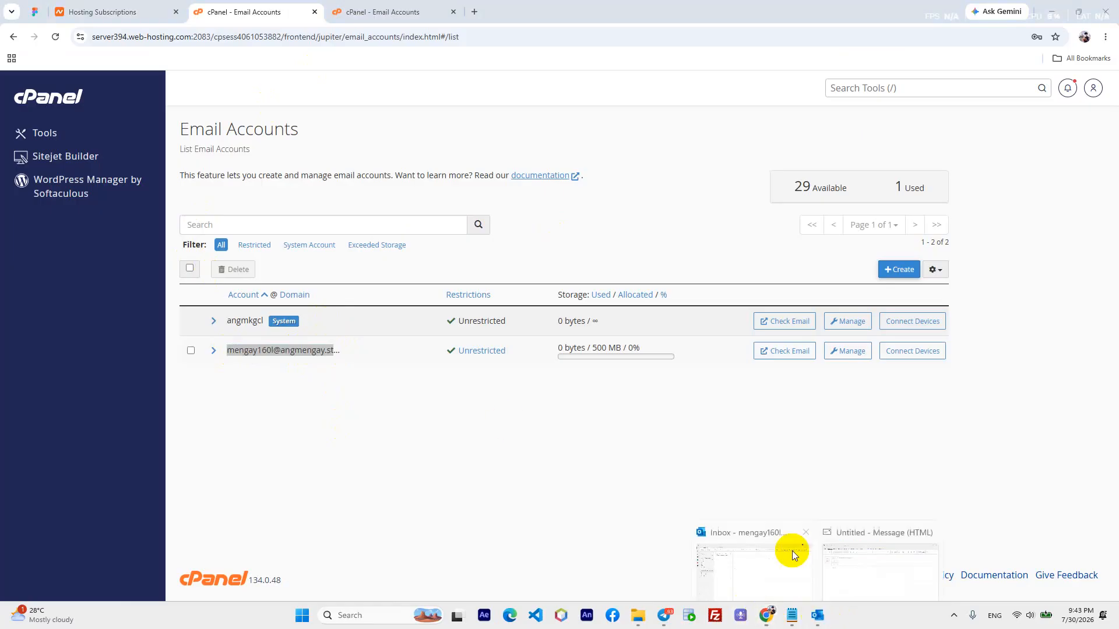
left_click(894, 572)
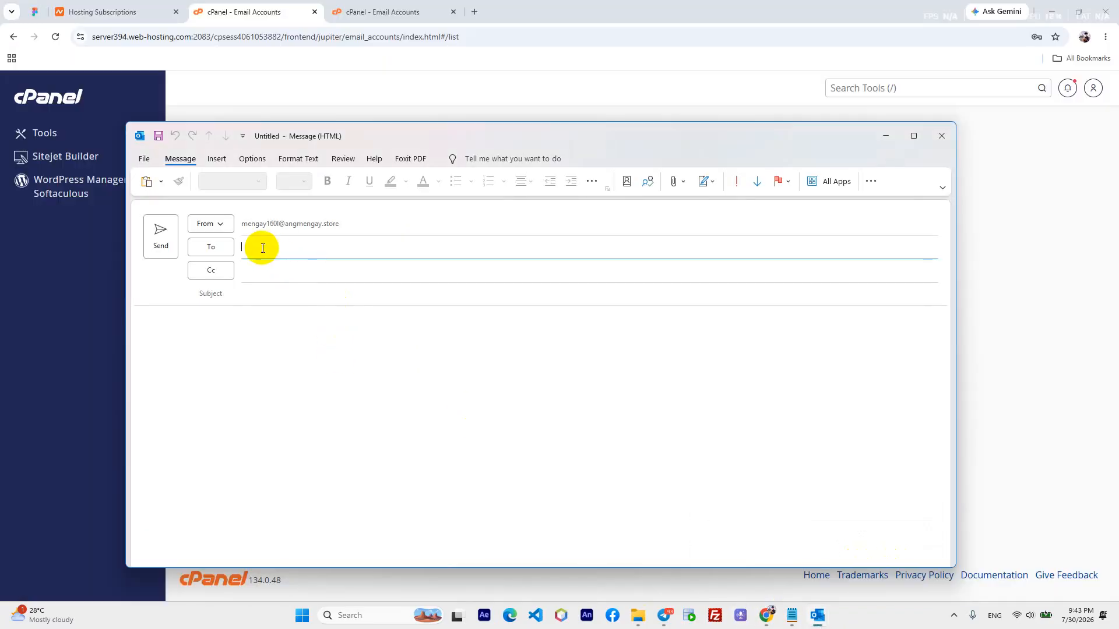
key("ctrl+v")
- Give the message the subject 'Hi SV7' and send it
left_click(333, 342)
left_click(287, 294)
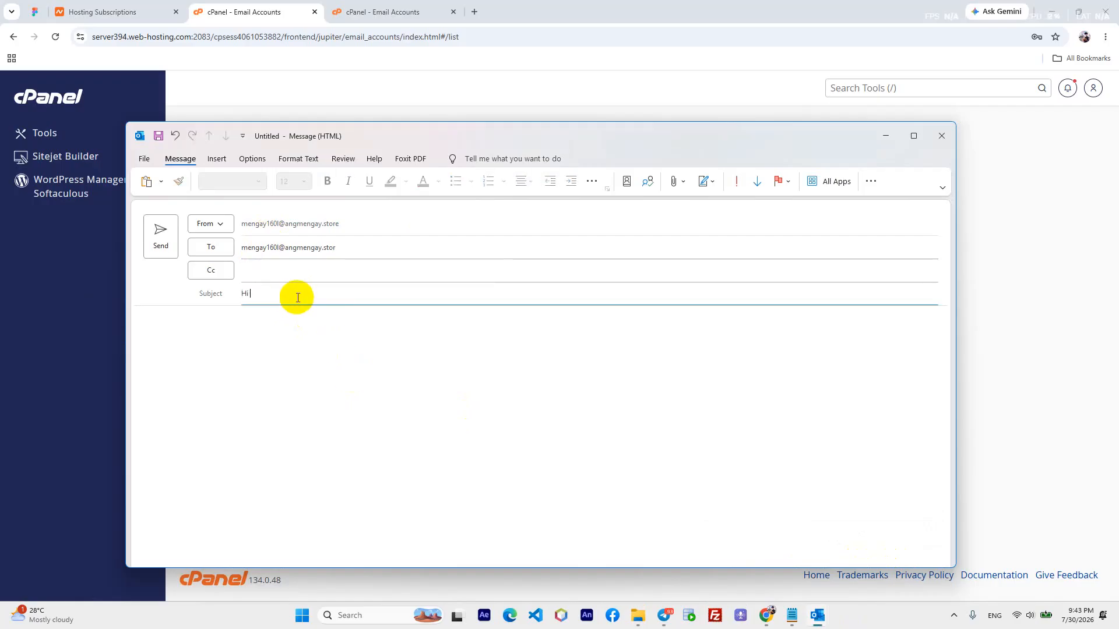
type("Hi Sv7")
key("BackSpace")
key("BackSpace")
type("V7")
left_click(166, 235)
left_click(818, 619)
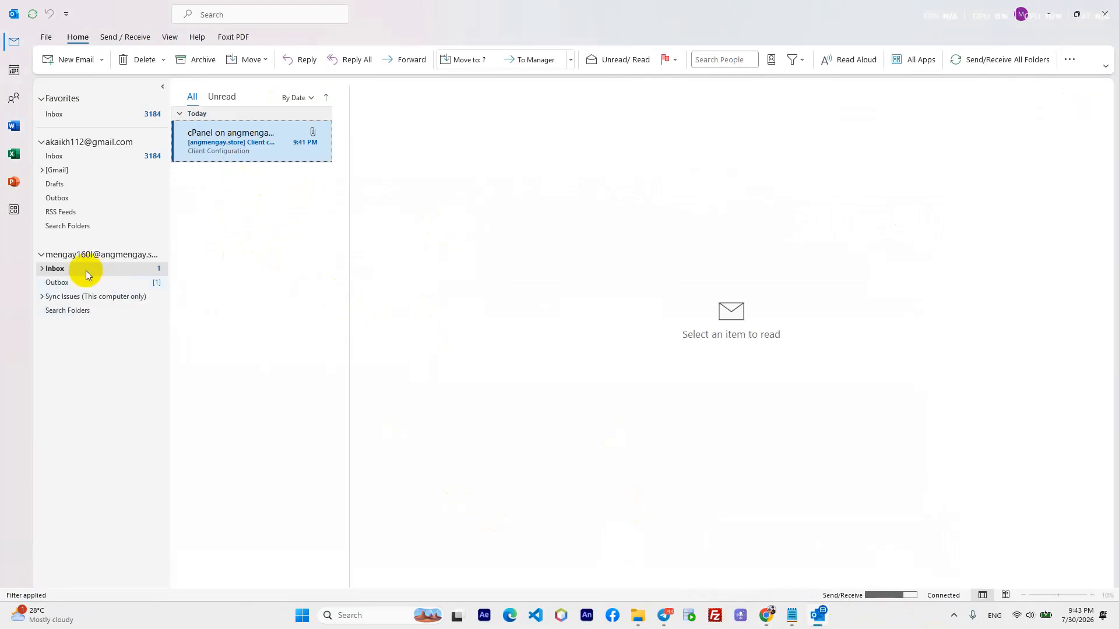
- Check the Outbox for the pending Hi SV7 message and dismiss the error it raises
left_click(261, 147)
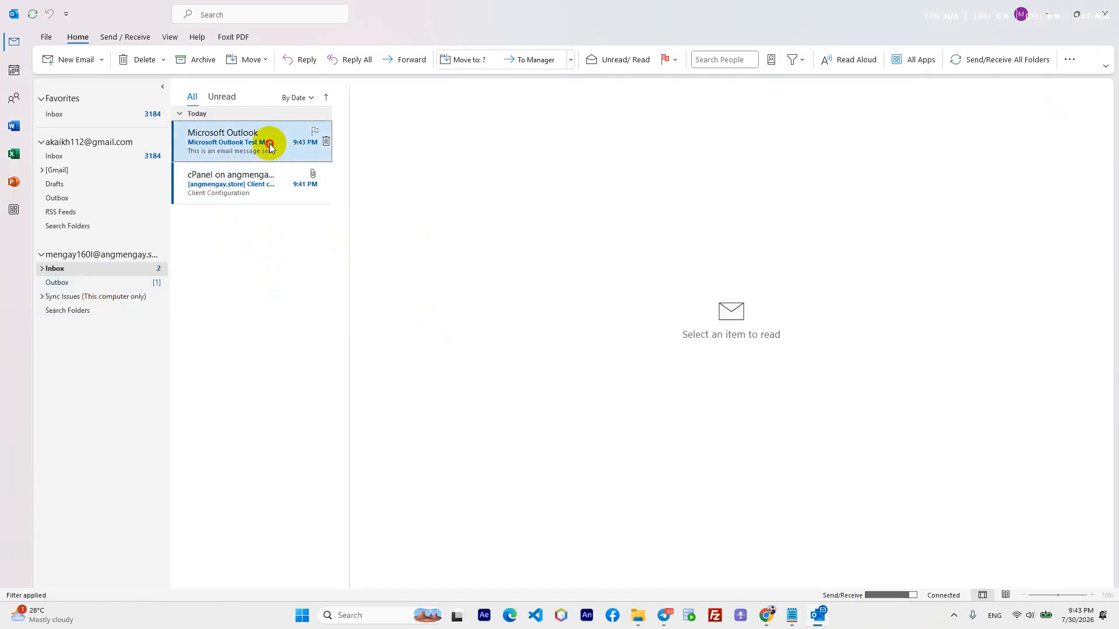
left_click(90, 284)
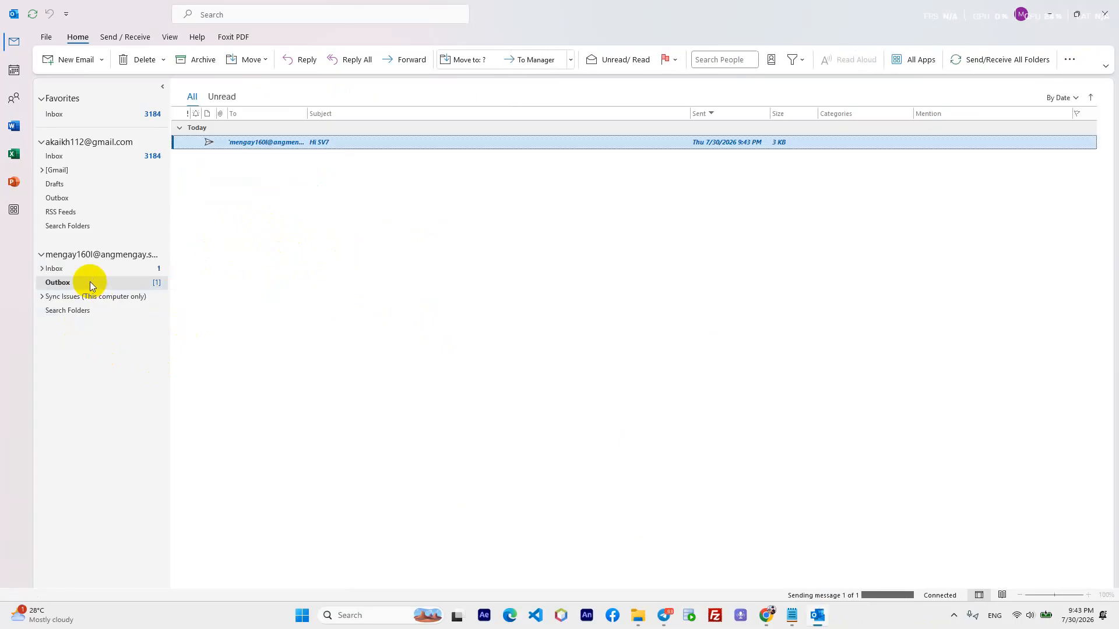
double_click(272, 145)
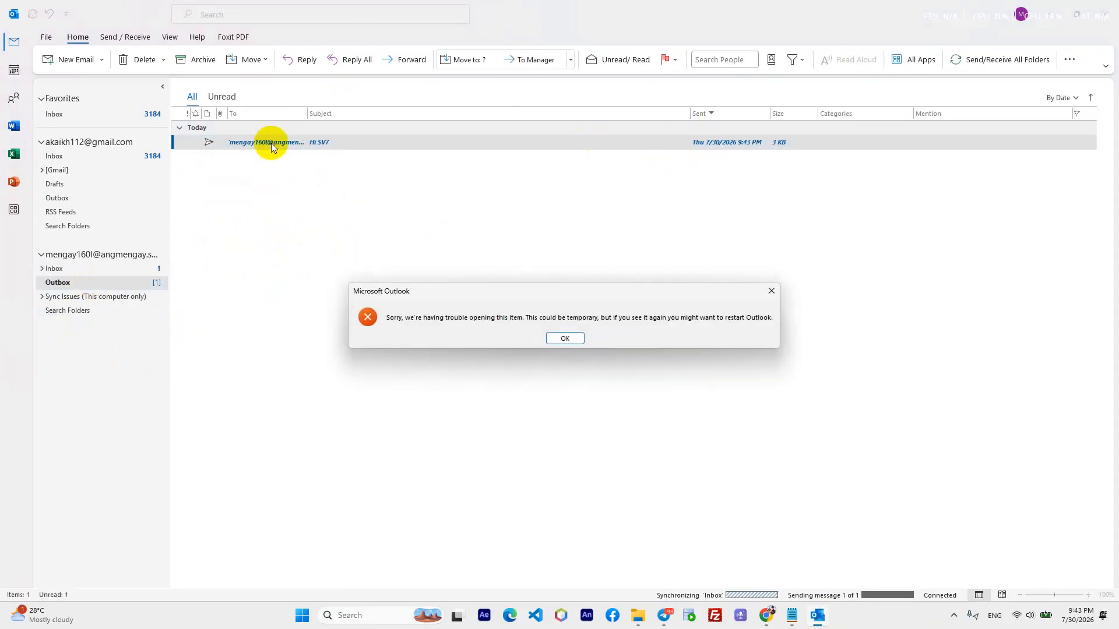
left_click(565, 338)
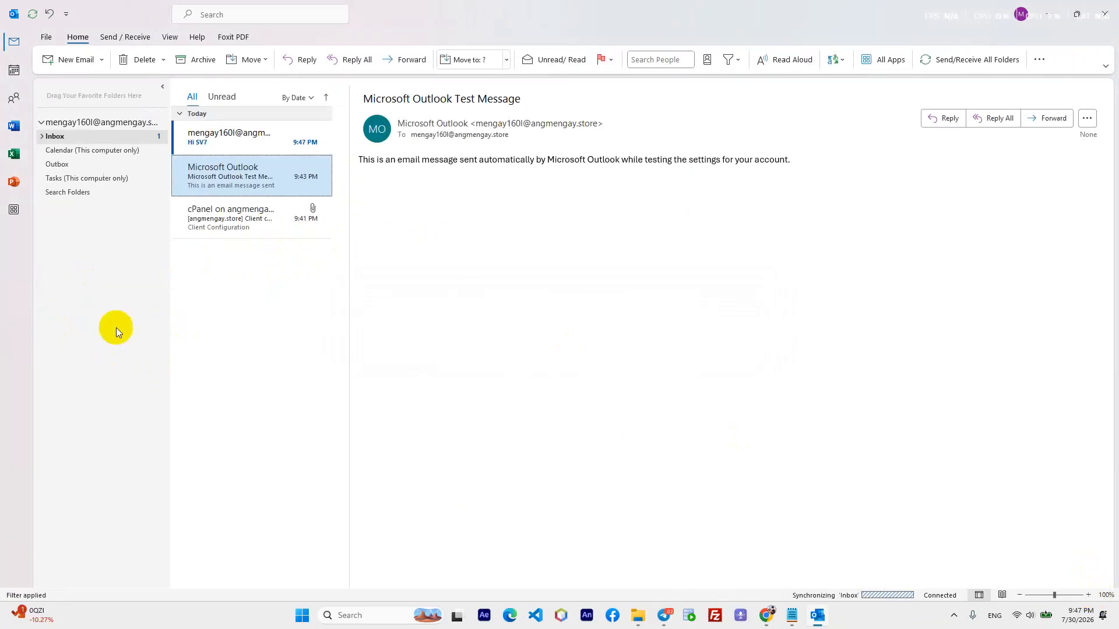
- Open the received Hi SV7 message from the Inbox in its own window, then close it
left_click(269, 144)
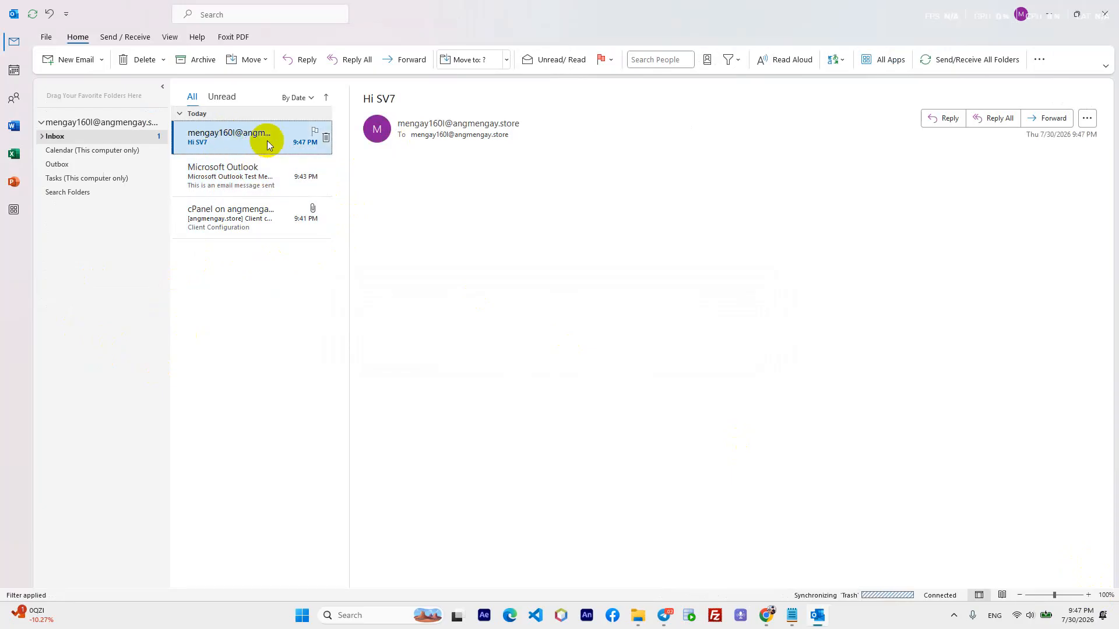
double_click(230, 139)
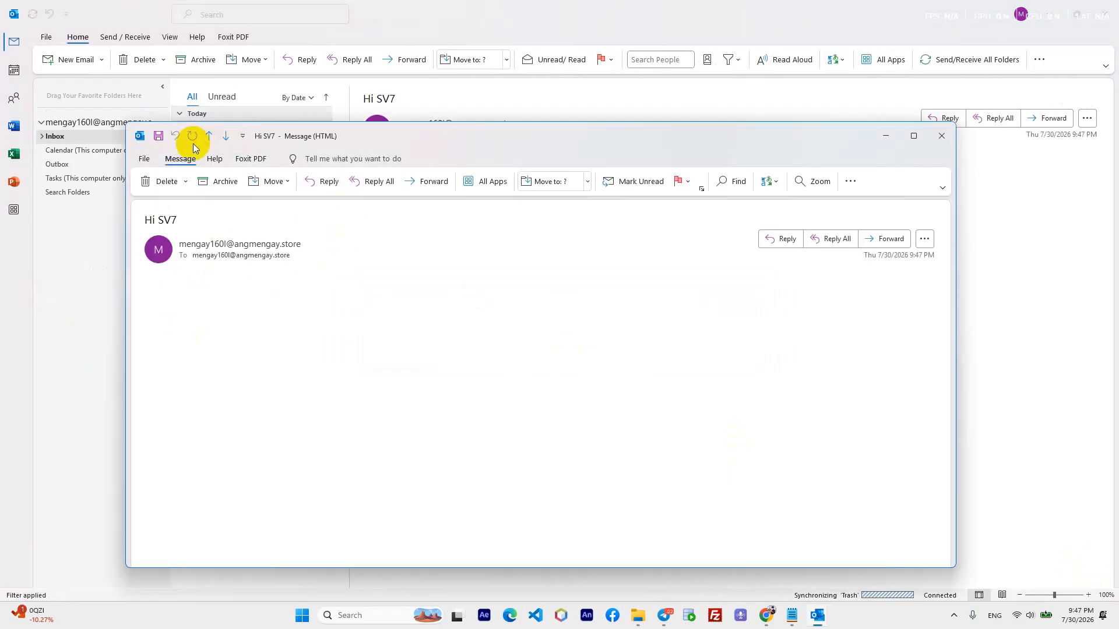
left_click(941, 136)
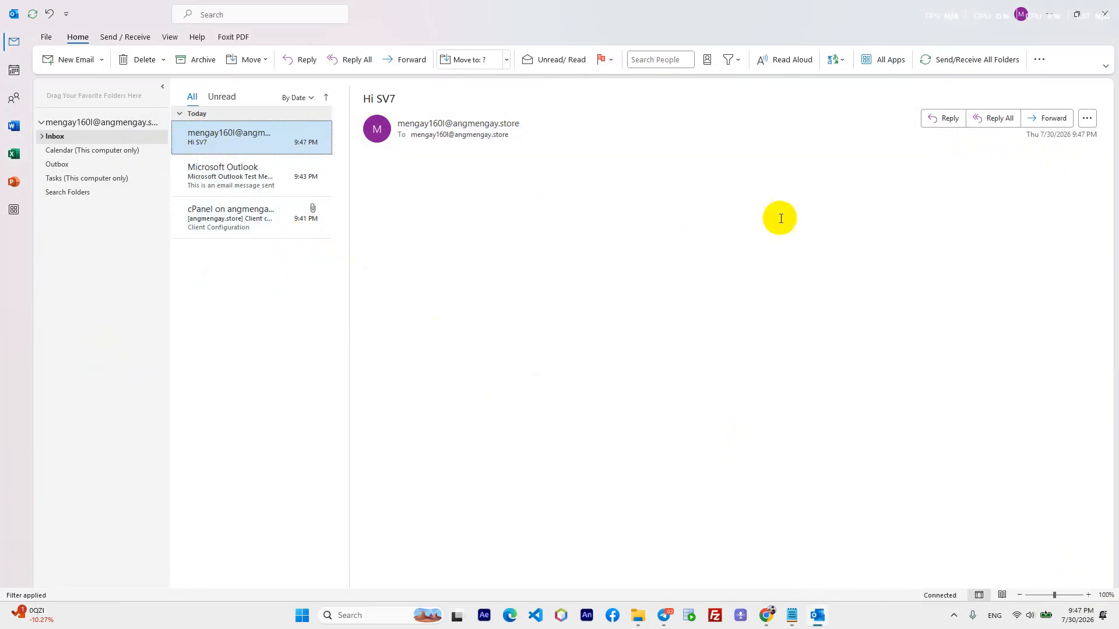
left_click(767, 613)
- Open Gmail in a new Chrome tab via a Google search for 'gmail'
left_click(474, 12)
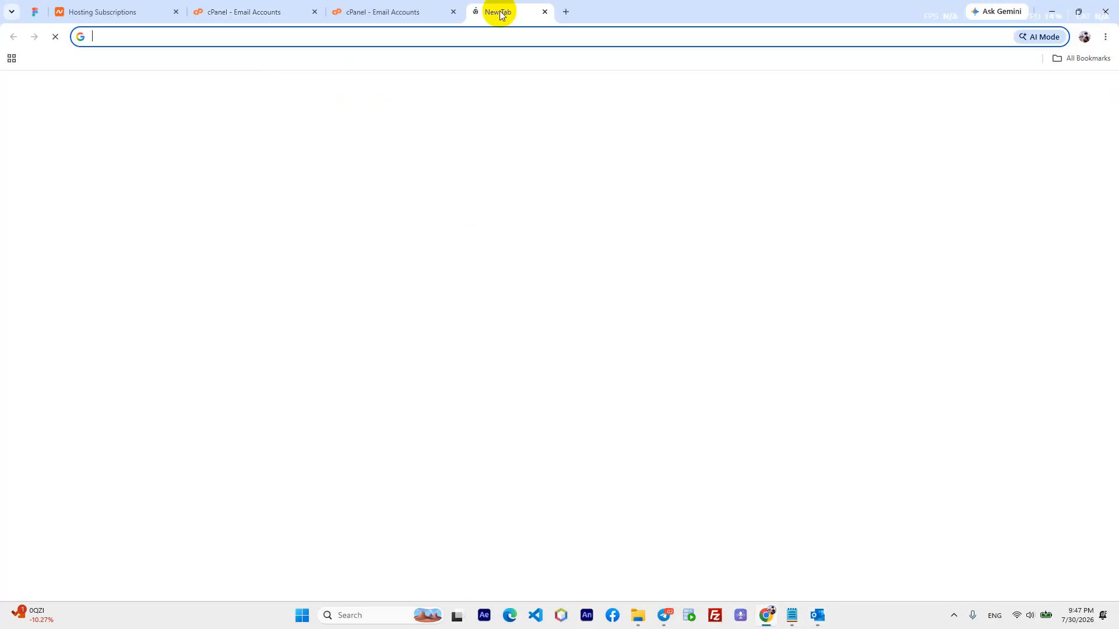
left_click(467, 239)
type("gmail")
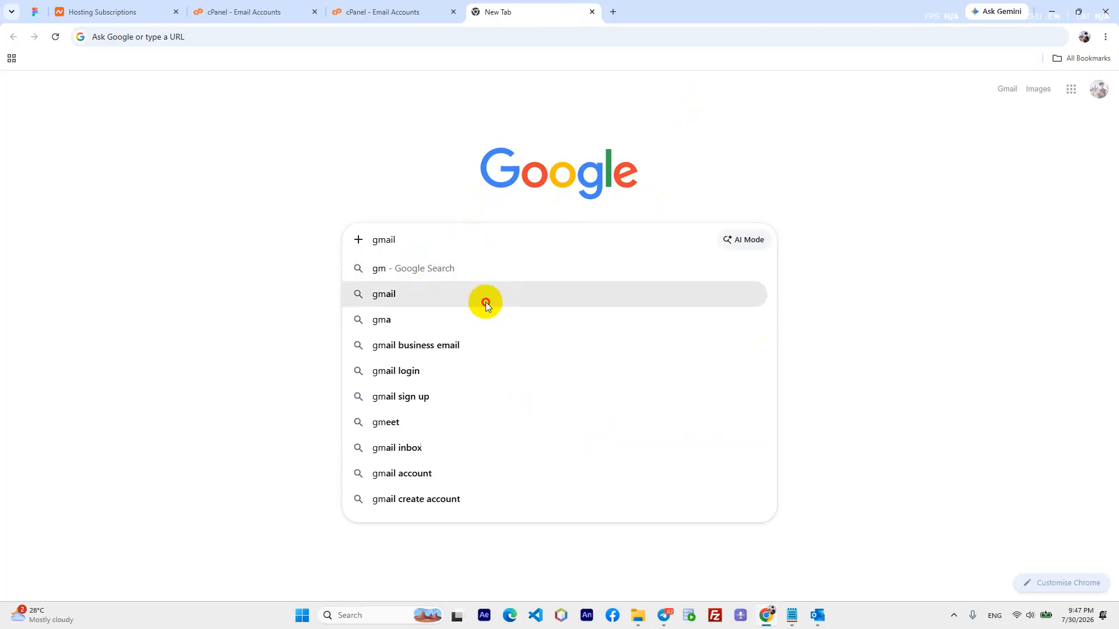
left_click(485, 300)
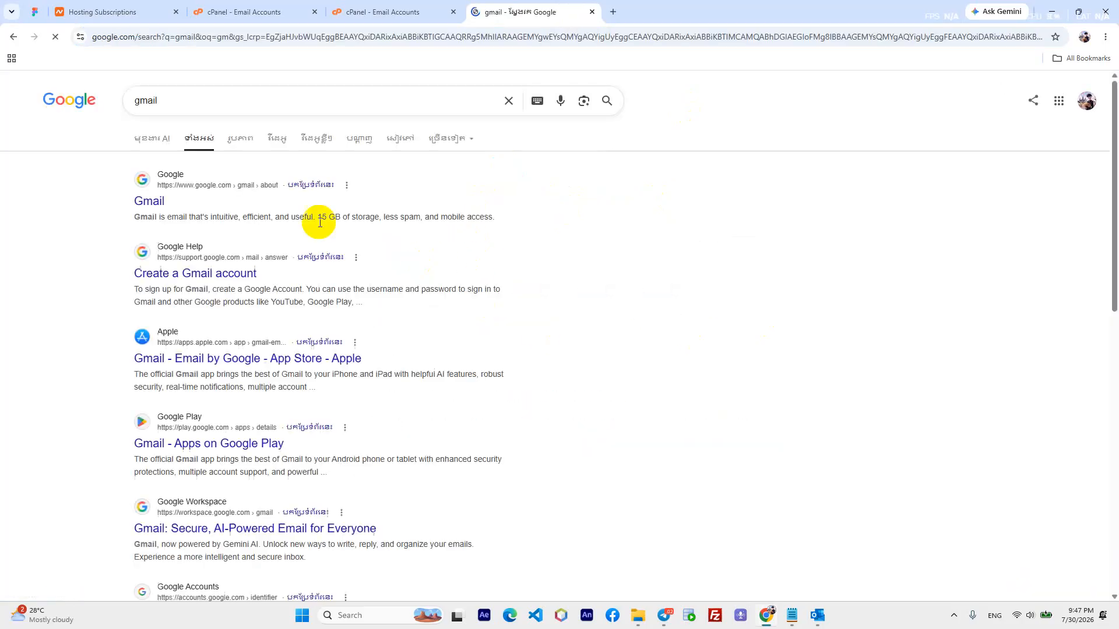
left_click(155, 204)
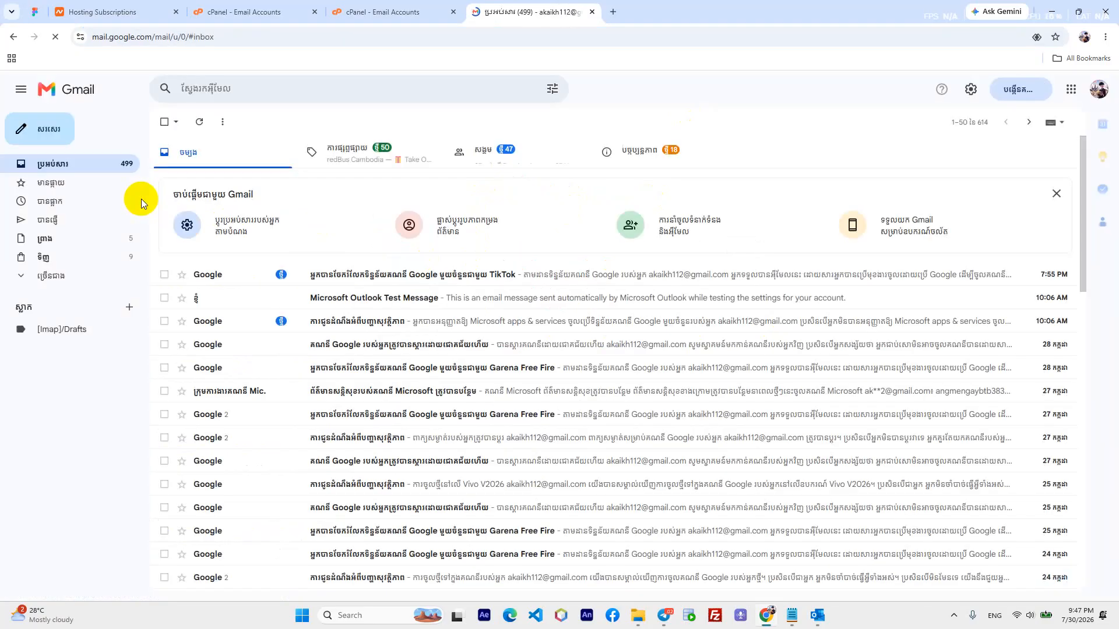
- Copy the signed-in Gmail account's e-mail address from the account menu
left_click(1100, 89)
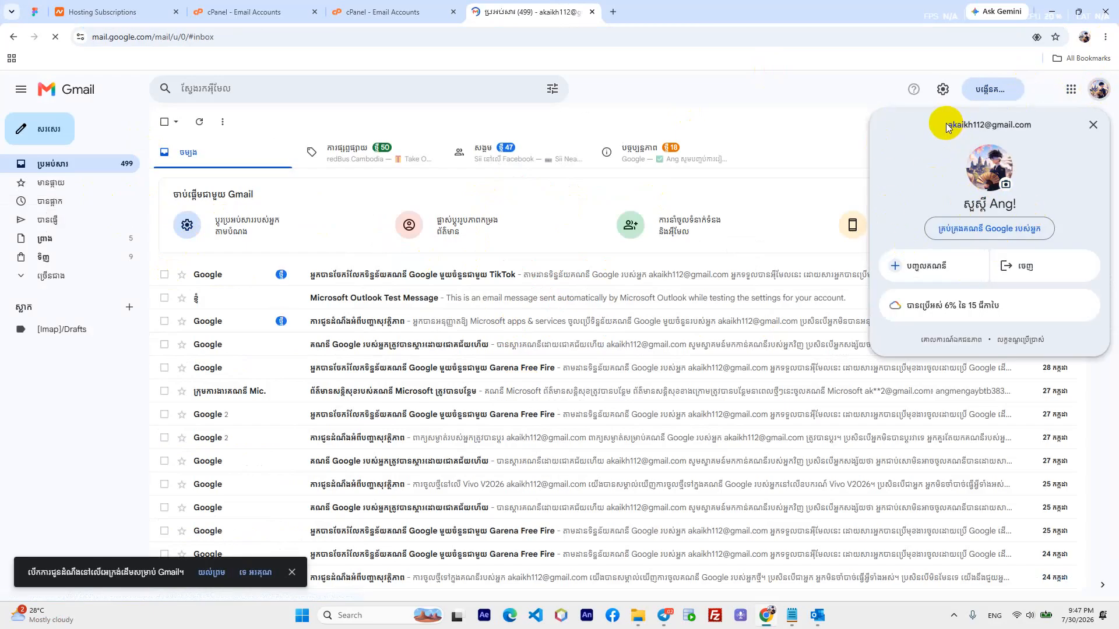
left_click_drag(947, 124, 1013, 125)
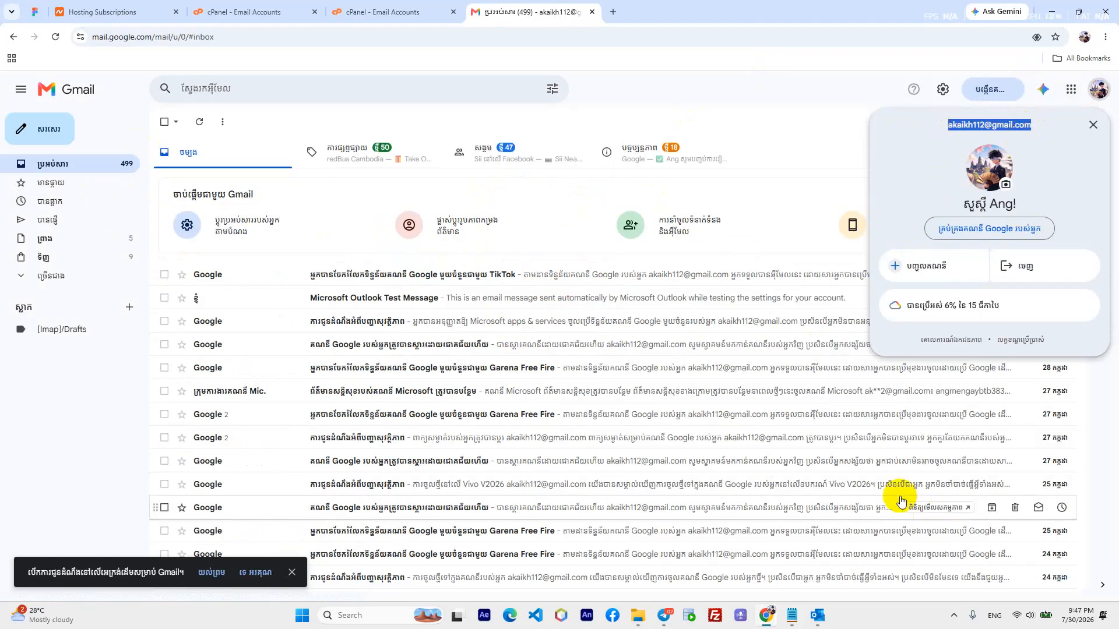
left_click(819, 615)
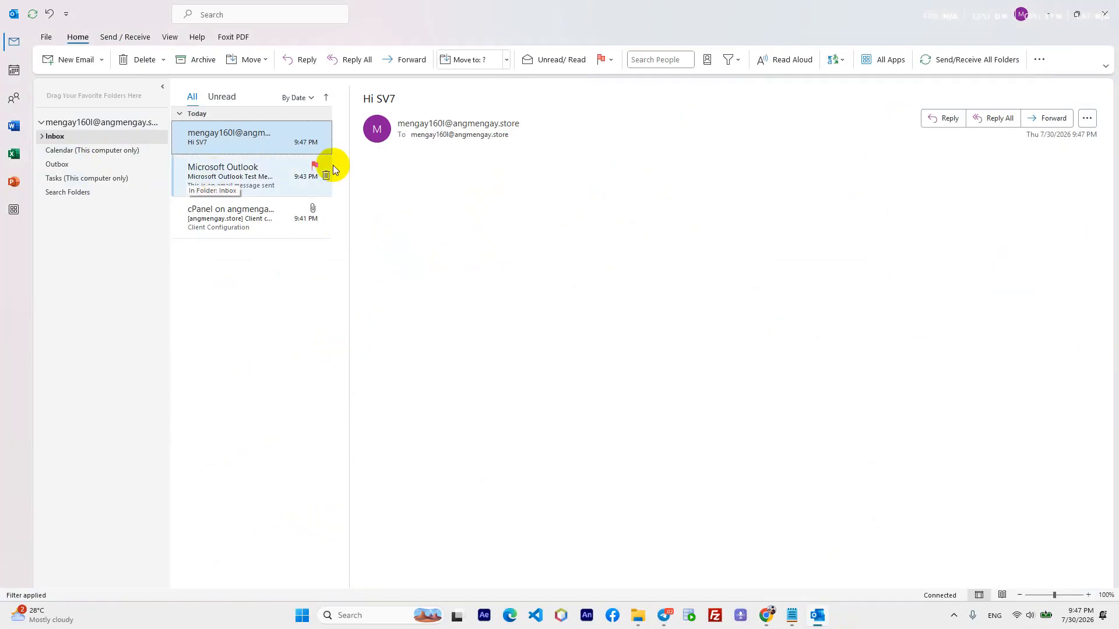
- Send a 'Hello Boy' email to the copied Gmail address, then reselect Hi SV7
left_click(70, 60)
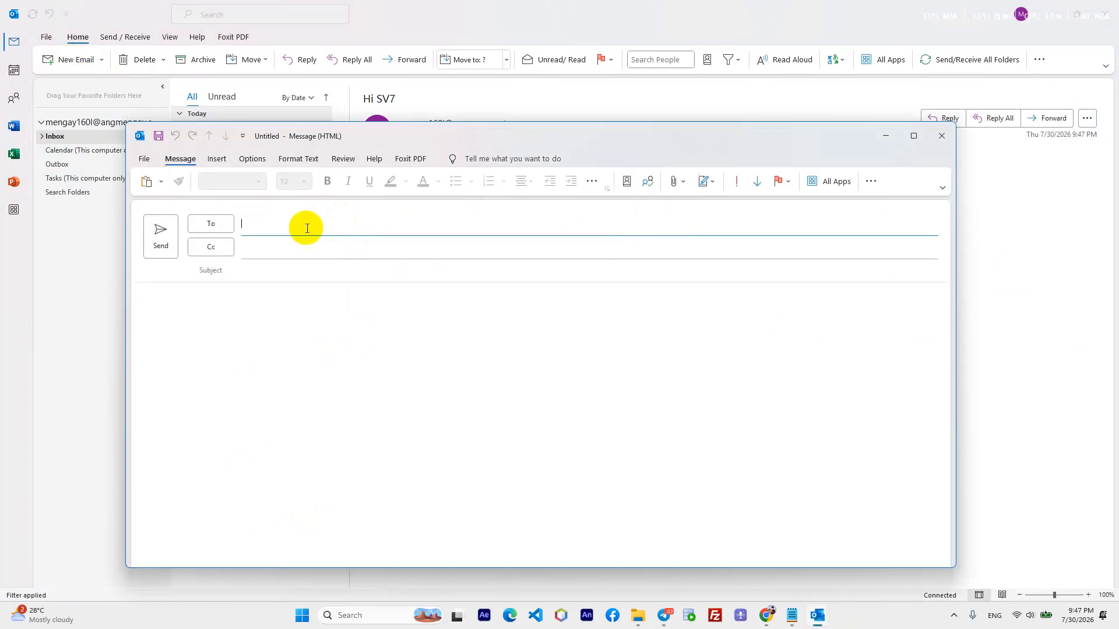
left_click(249, 221)
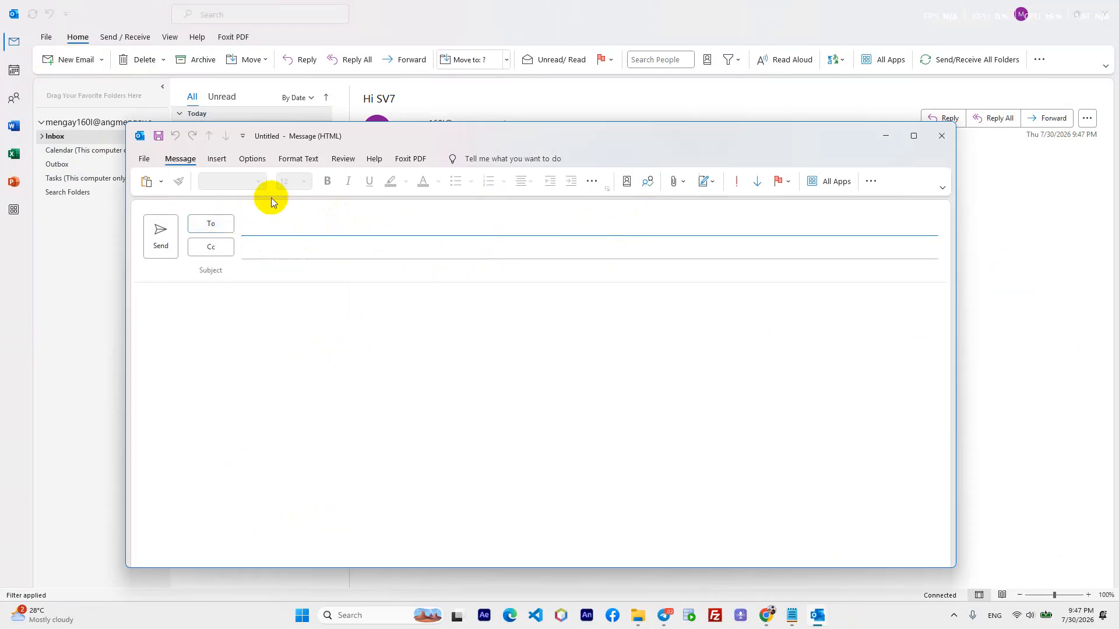
key("ctrl+v")
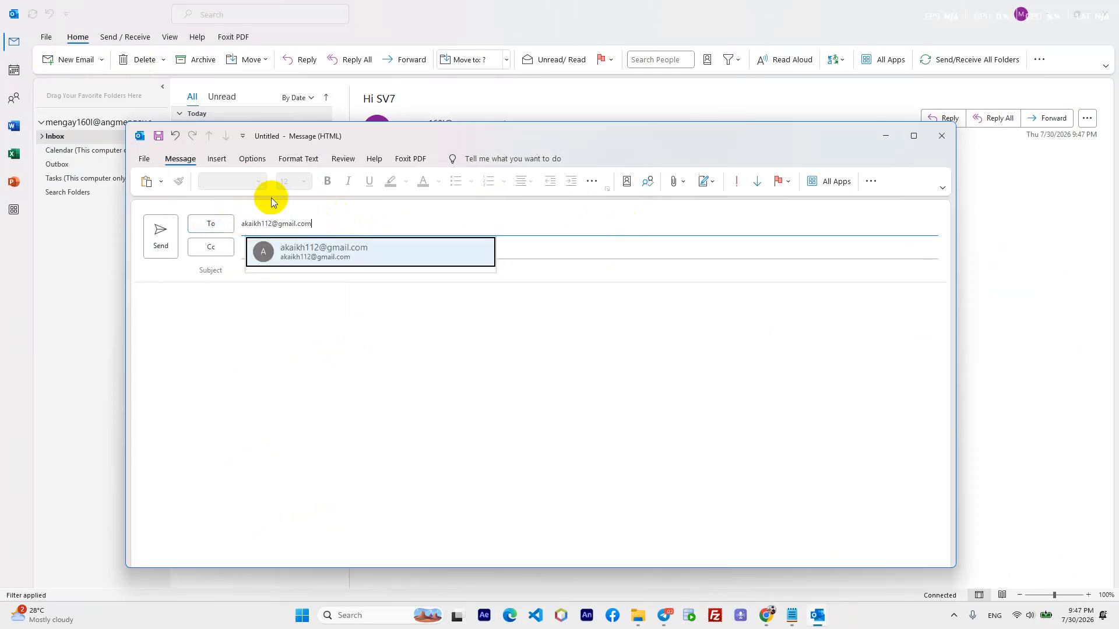
left_click(599, 270)
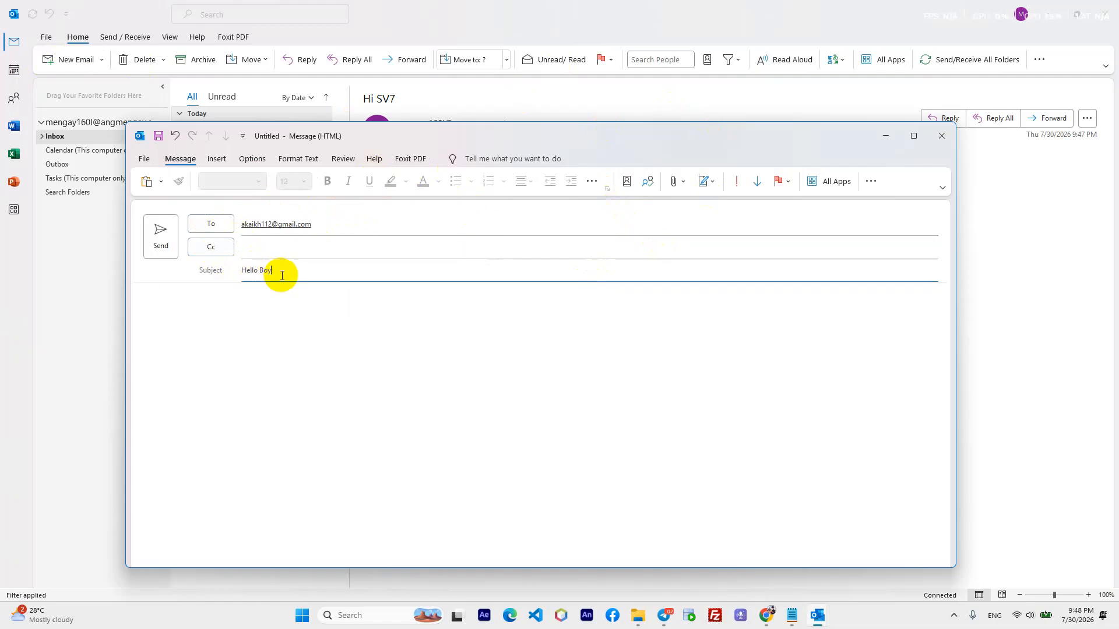
left_click(169, 229)
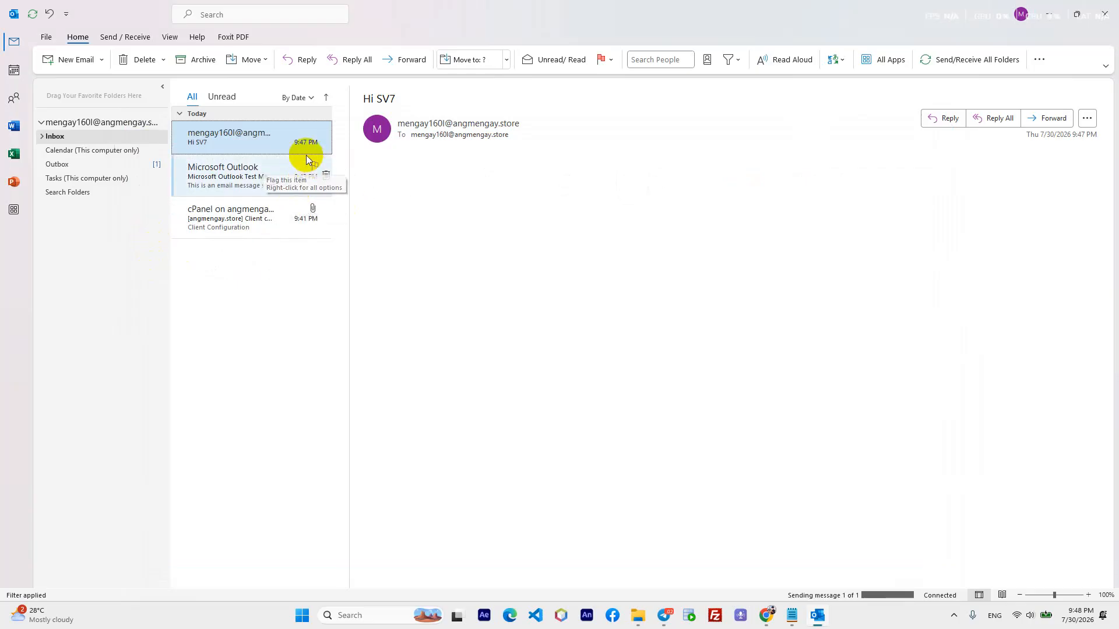
left_click(529, 288)
left_click(281, 183)
left_click(283, 152)
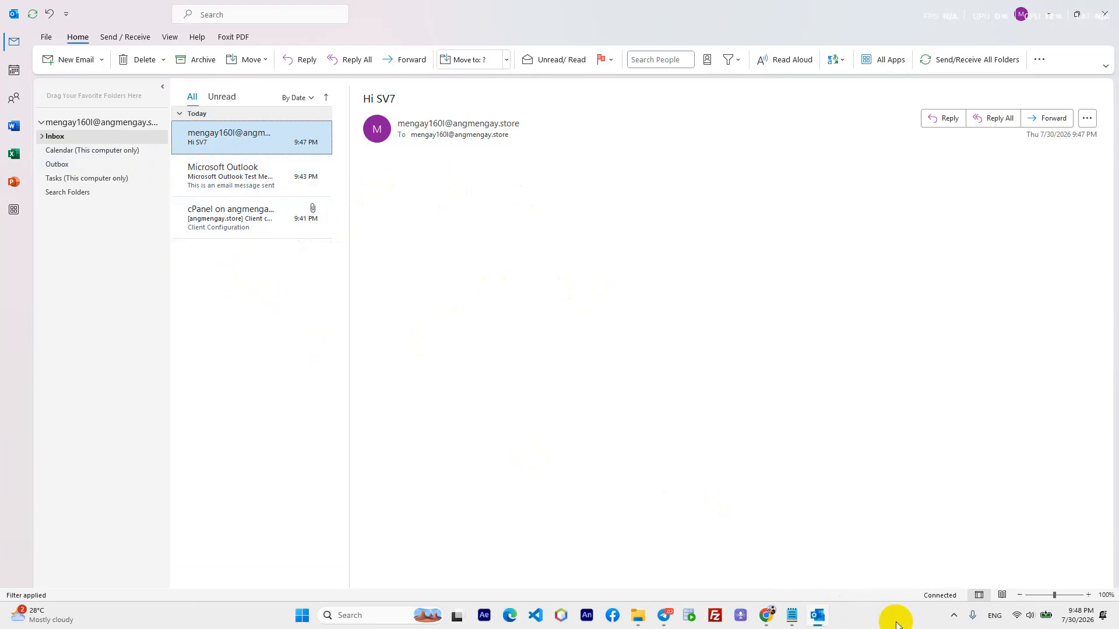
- Reload the Gmail inbox in Chrome to check whether Hello Boy arrived
left_click(767, 615)
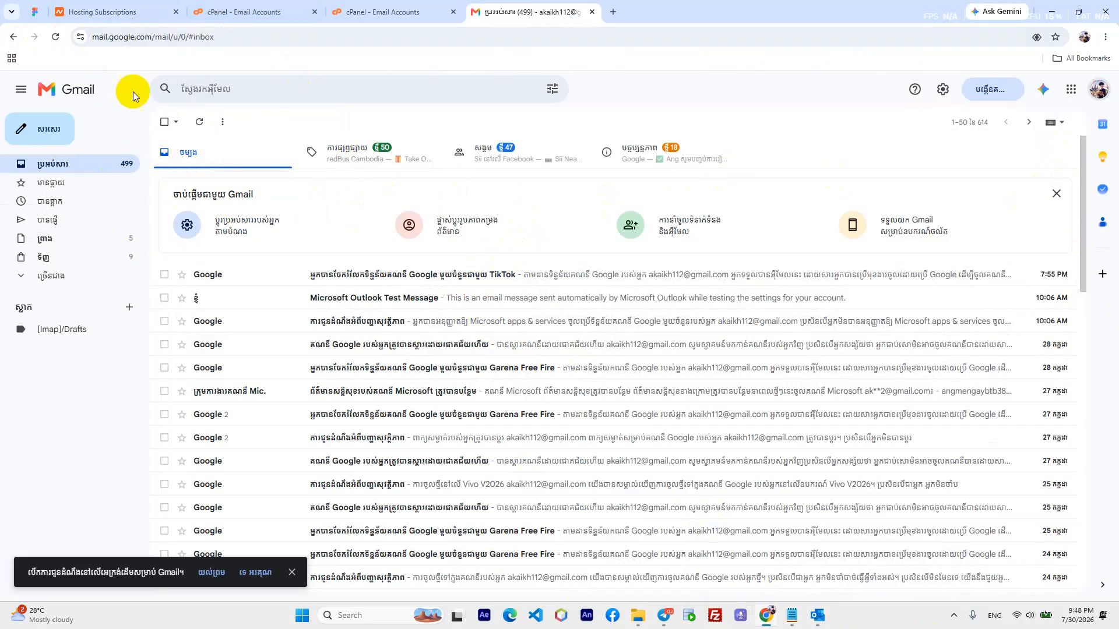
left_click(56, 37)
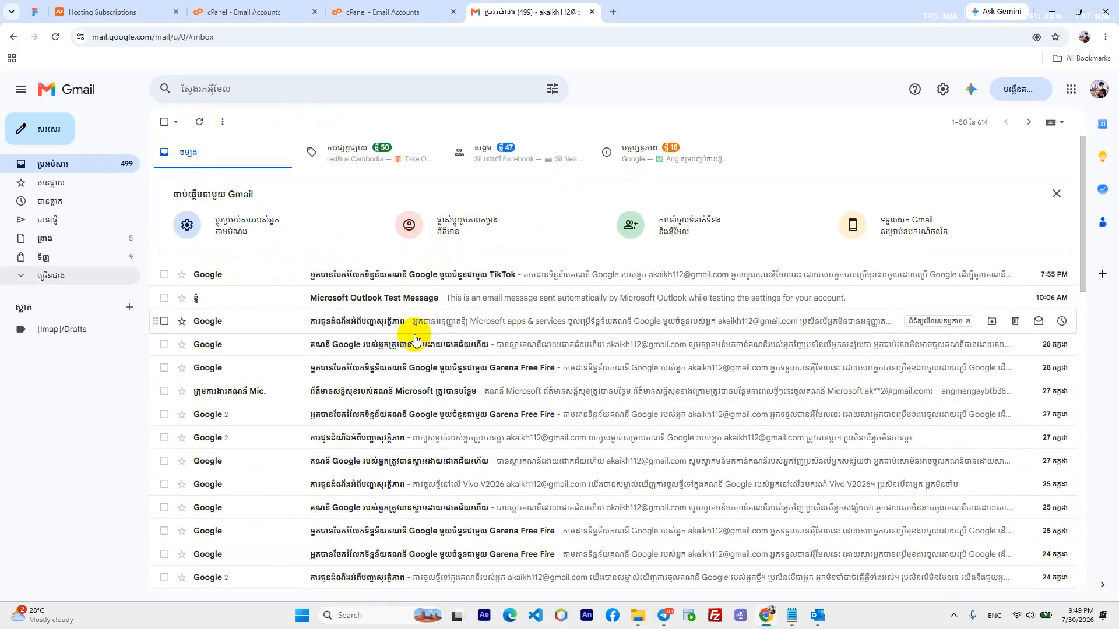
- Expand Gmail's folder list and open the Hello Boy message in Spam, checking Trash too
left_click(21, 275)
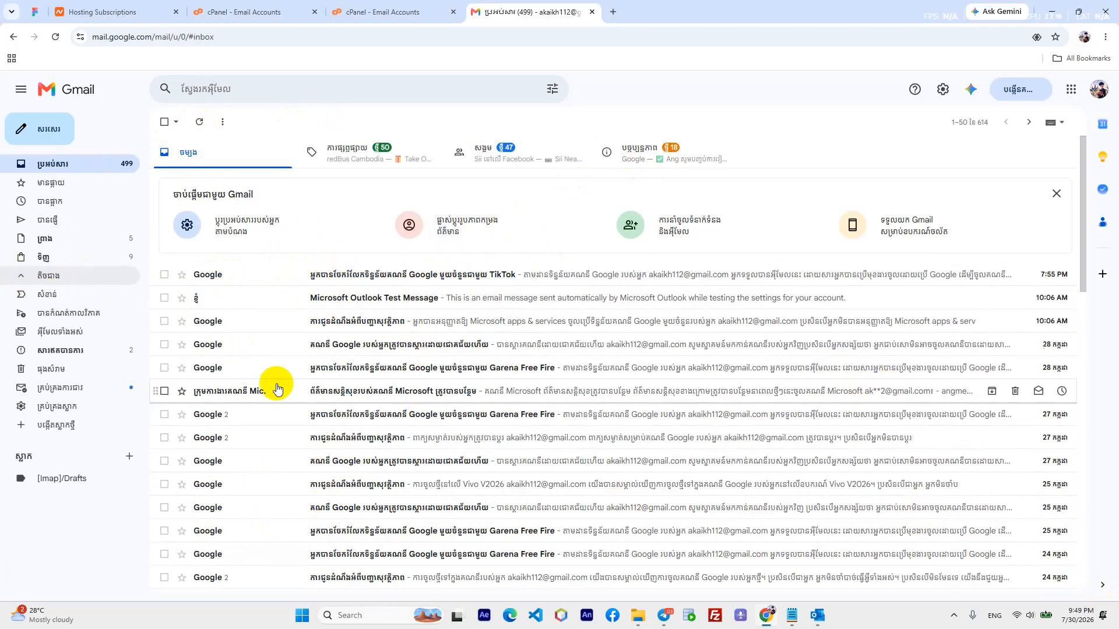
left_click(47, 351)
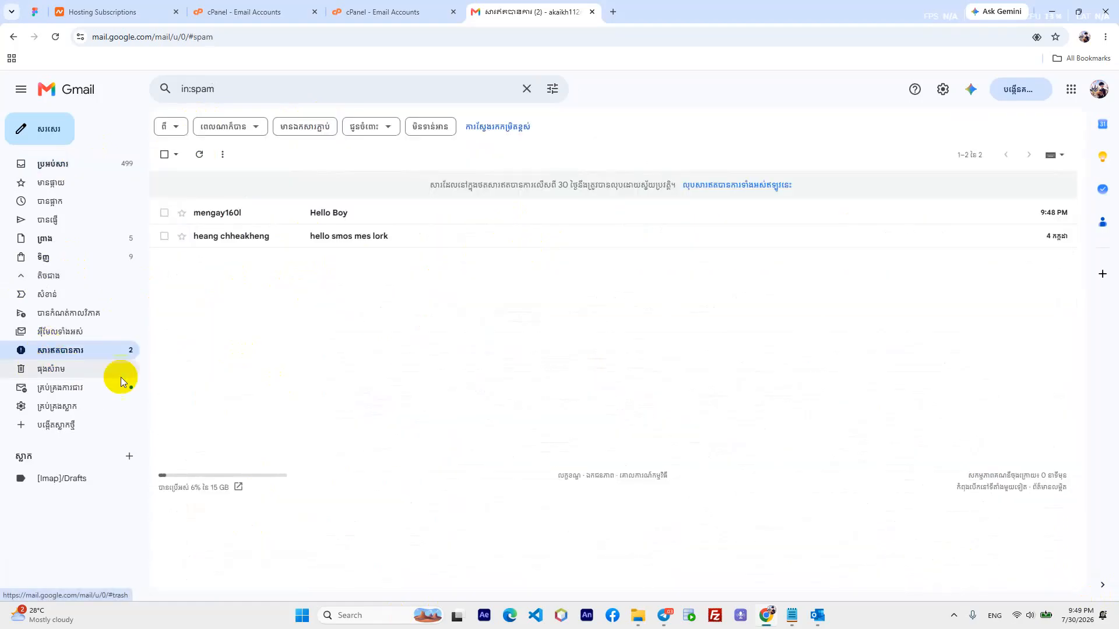
left_click(234, 213)
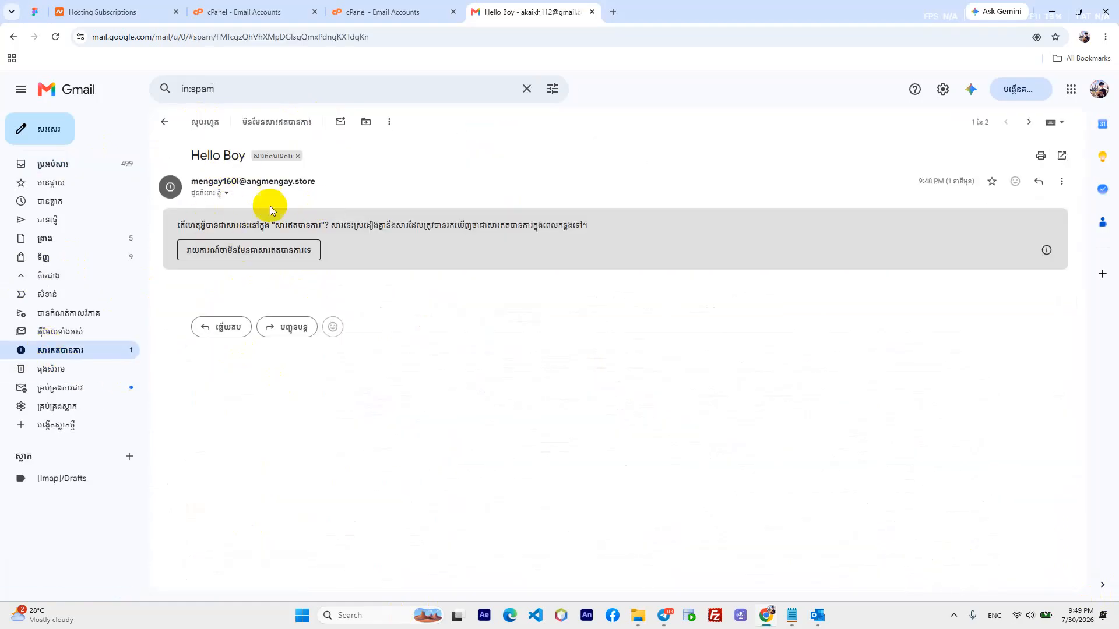
left_click(58, 364)
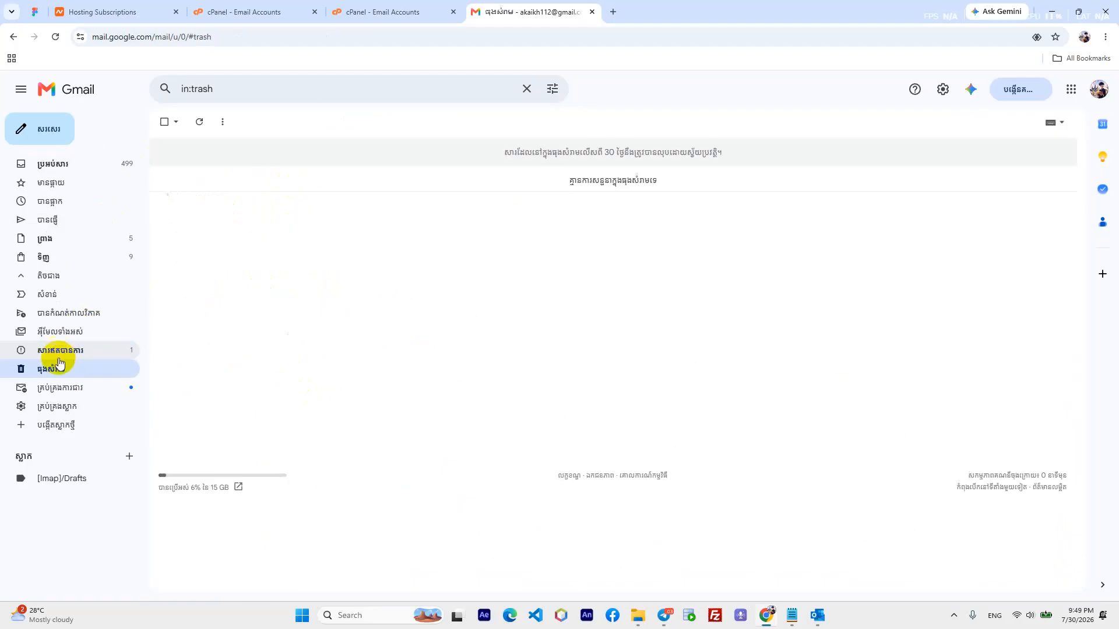
left_click(55, 352)
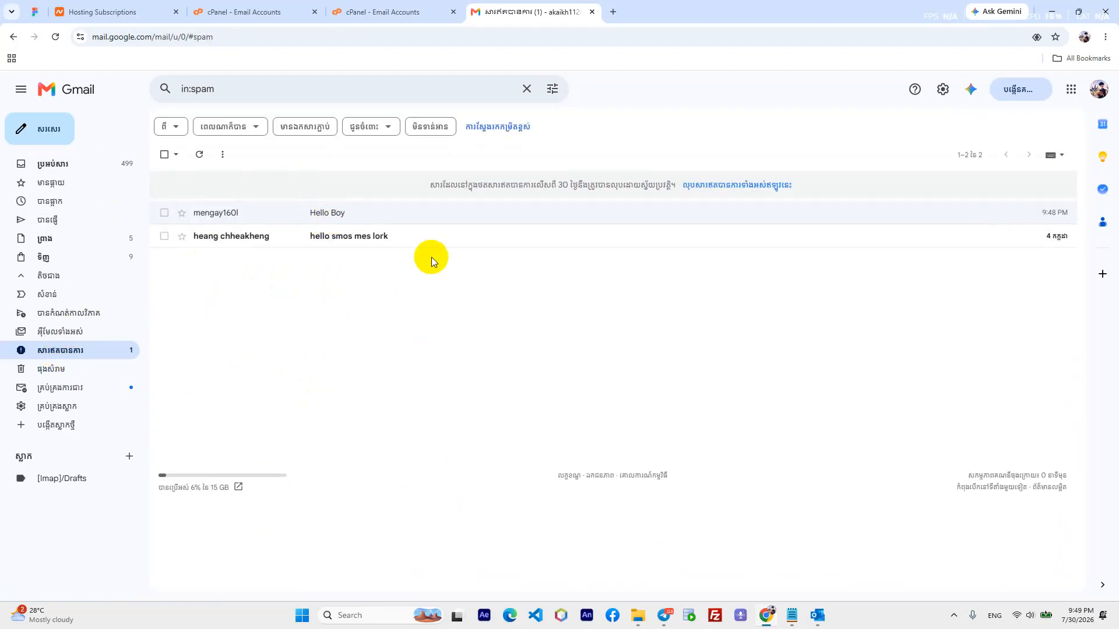